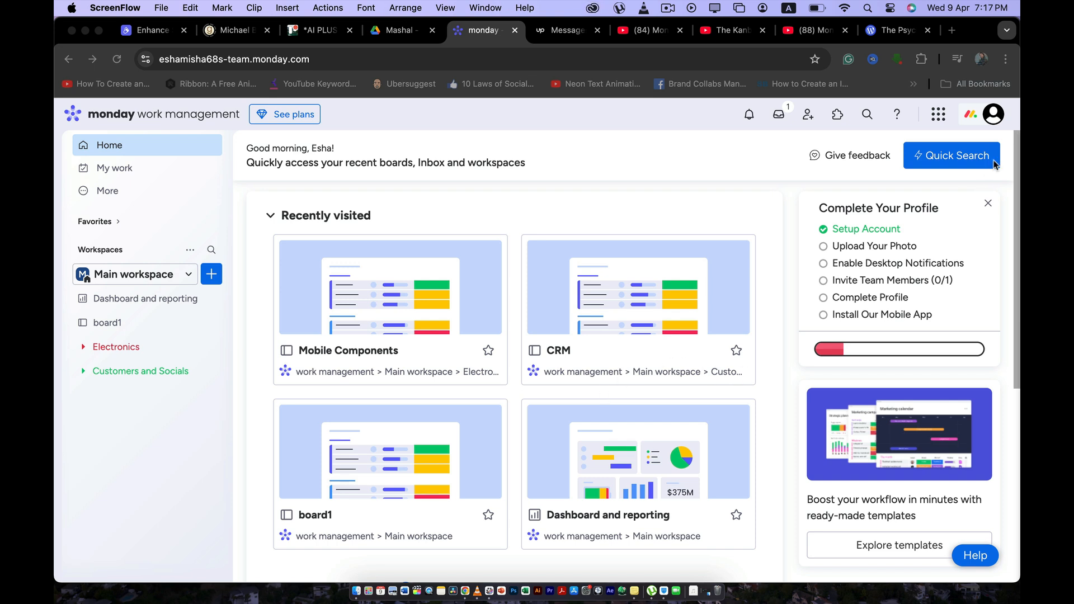
{"action": "left_click", "coordinate": [995, 116]}
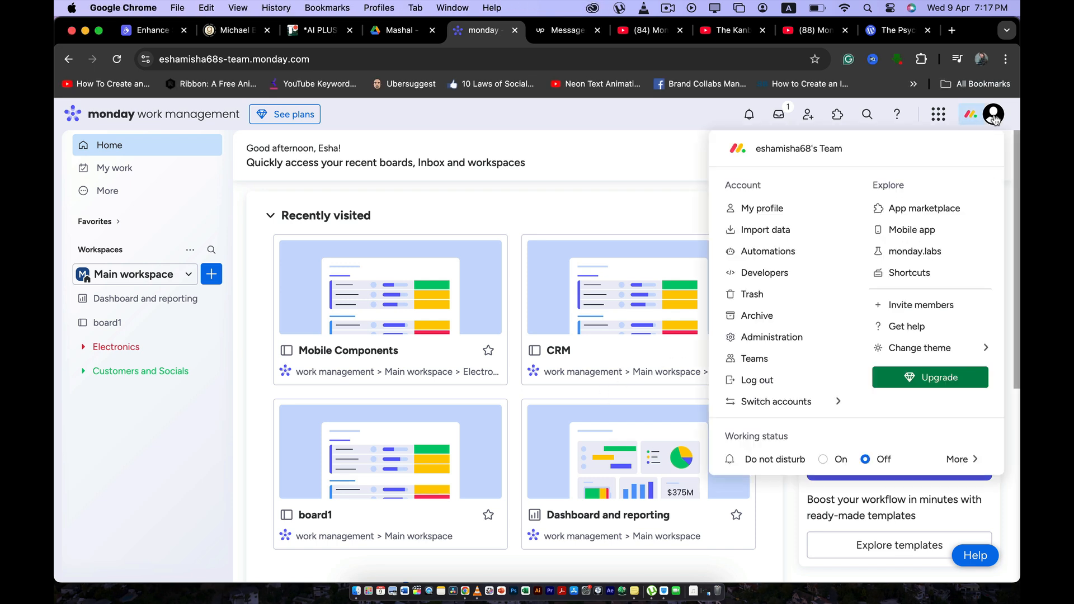
{"action": "left_click", "coordinate": [995, 118]}
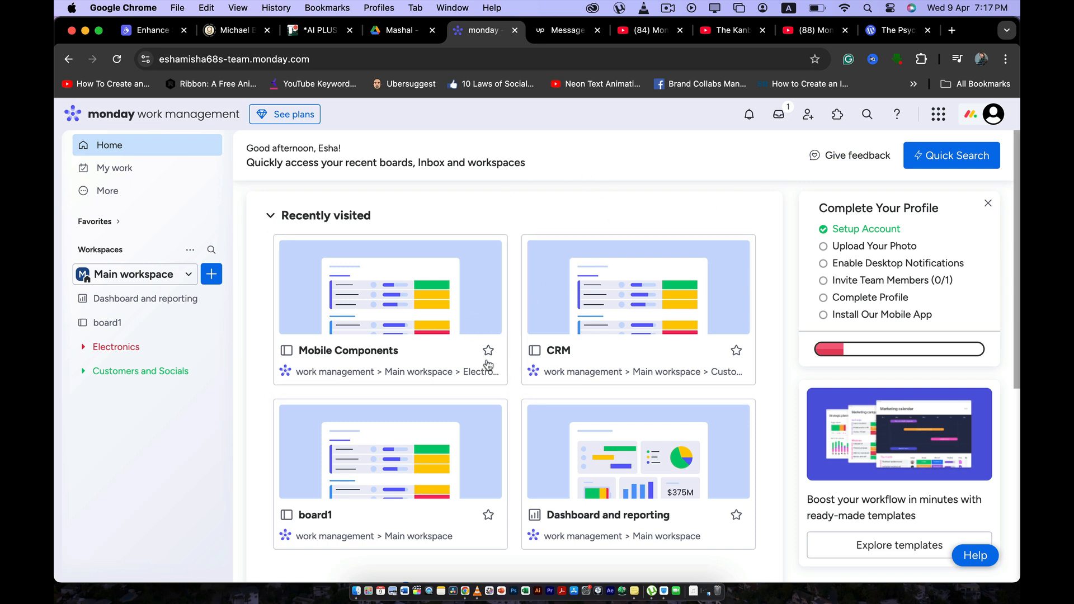
Open the Mobile Components board and set the status of Screen to Stuck and of Speakers to Working on it.
{"action": "left_click", "coordinate": [442, 296]}
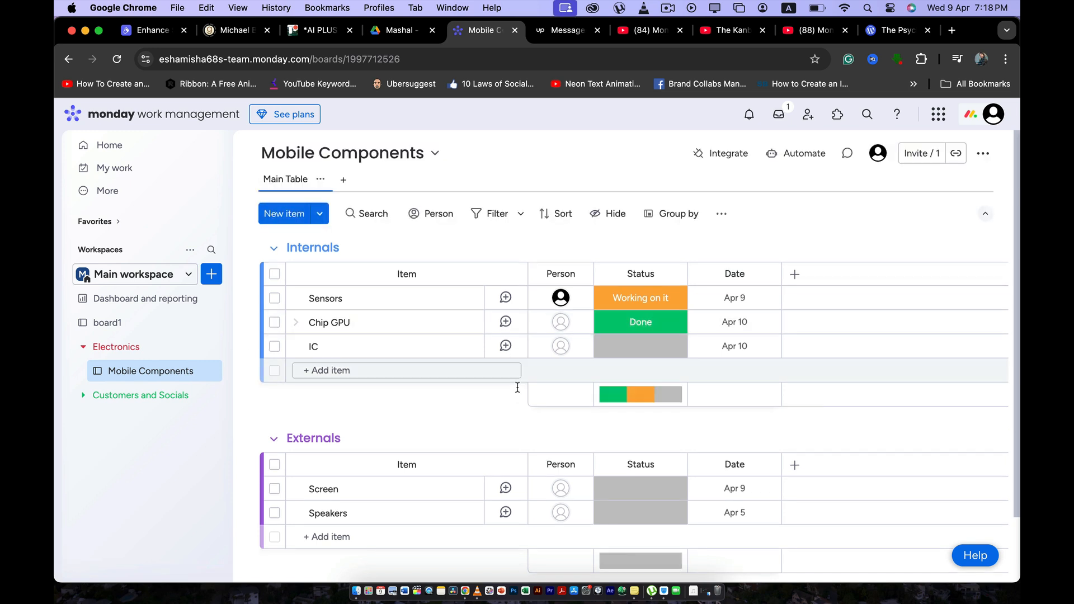
{"action": "scroll", "coordinate": [515, 396], "scroll_direction": "down", "scroll_amount": 3}
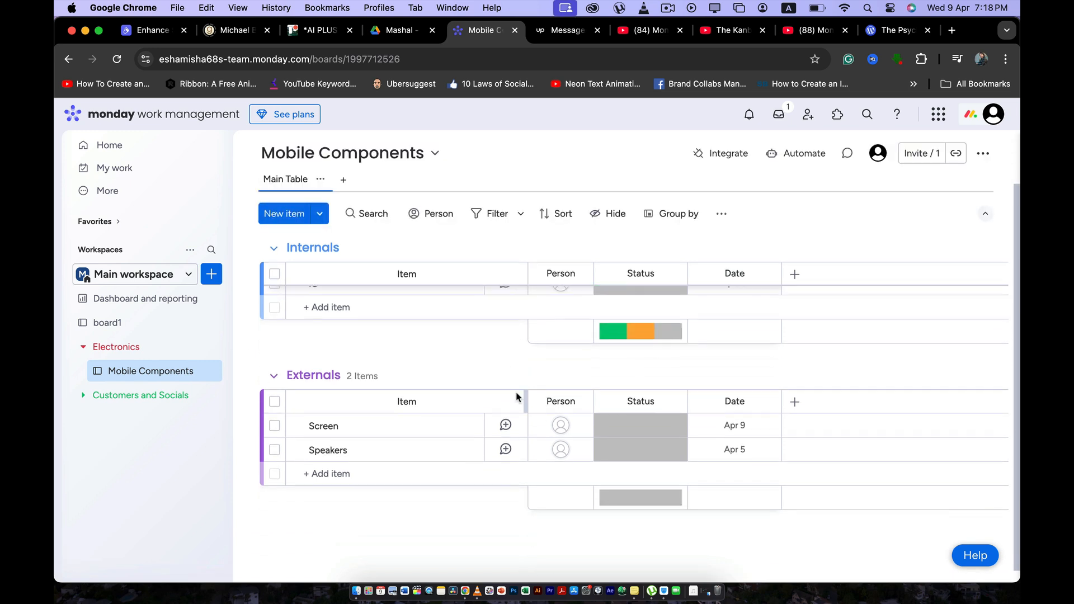
{"action": "left_click", "coordinate": [625, 418]}
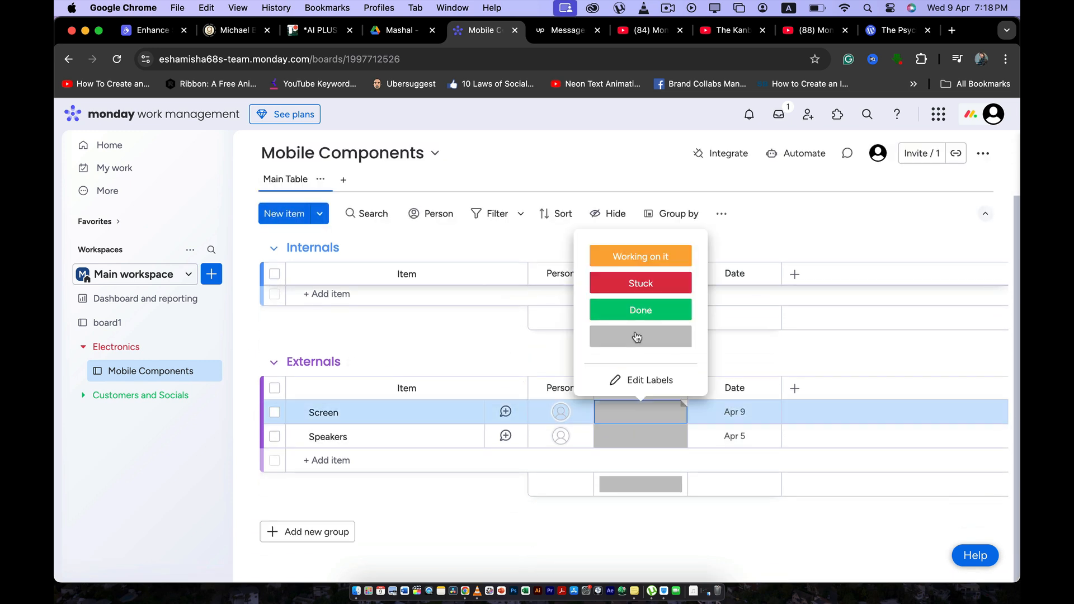
{"action": "left_click", "coordinate": [641, 283]}
{"action": "left_click", "coordinate": [640, 439]}
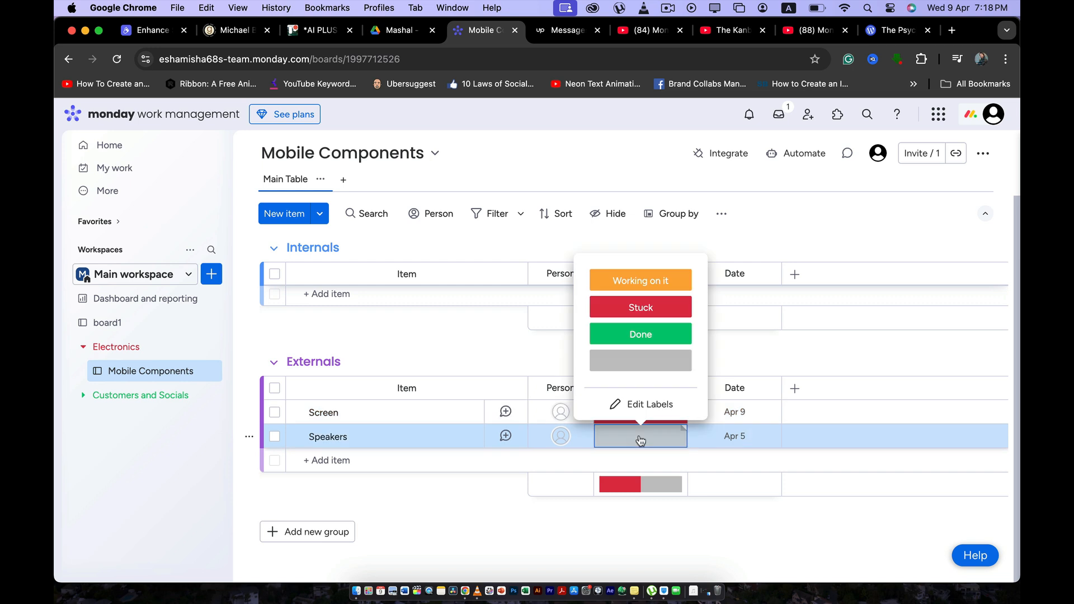
{"action": "left_click", "coordinate": [640, 280]}
{"action": "scroll", "coordinate": [647, 395], "scroll_direction": "up", "scroll_amount": 3}
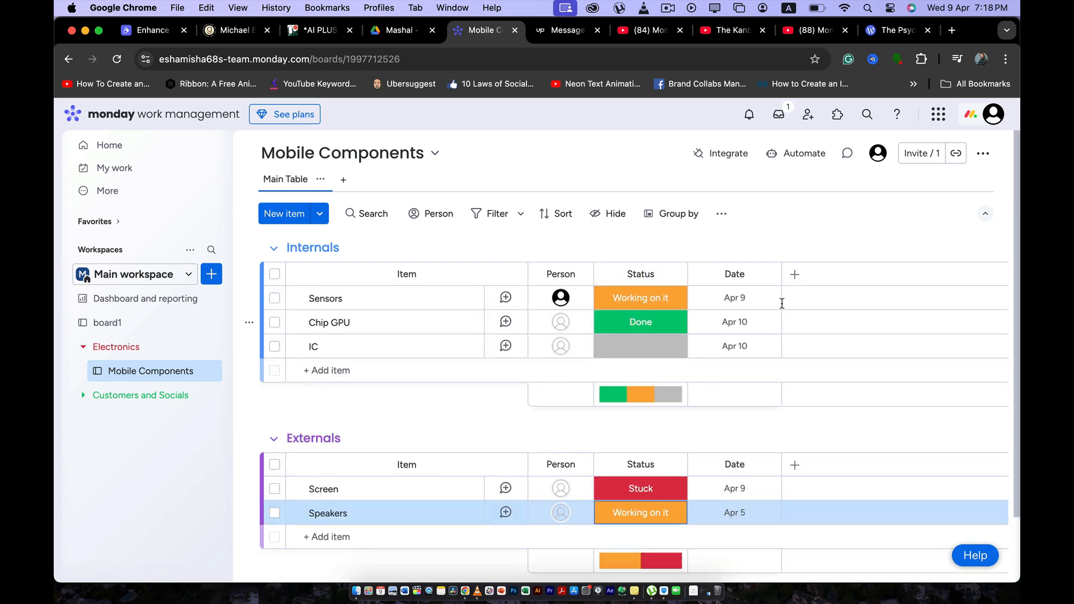
Add a Priority column to the Mobile Components board.
{"action": "left_click", "coordinate": [795, 274]}
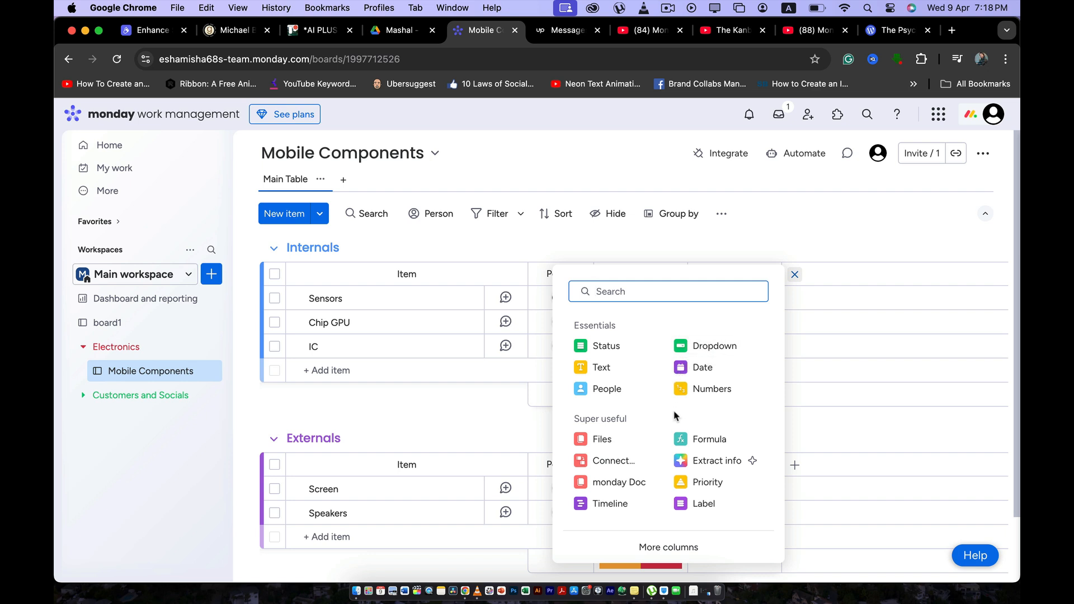
{"action": "type", "text": "pr"}
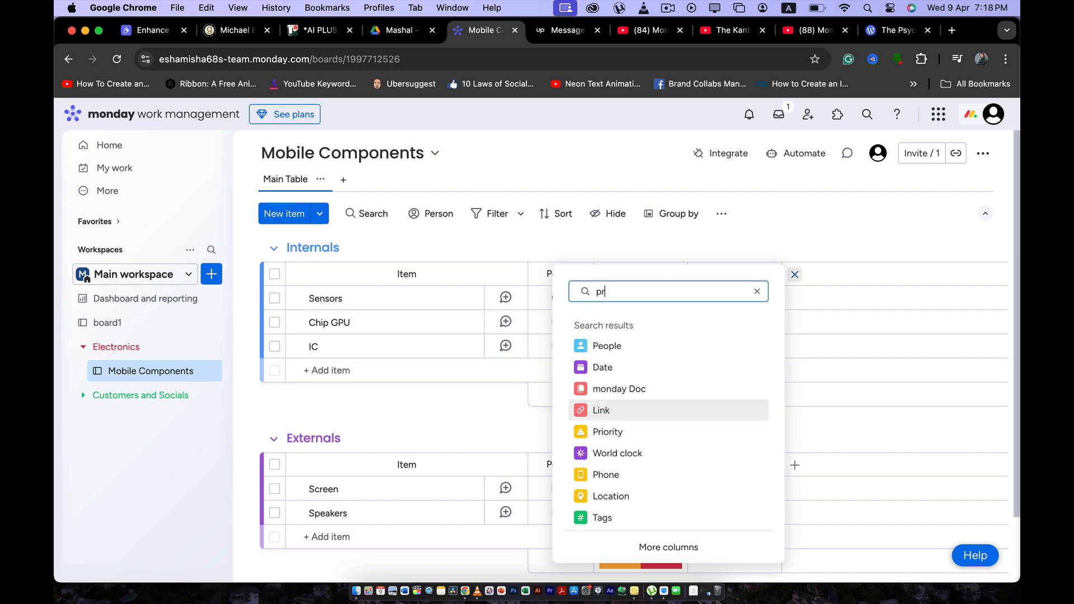
{"action": "left_click", "coordinate": [663, 368]}
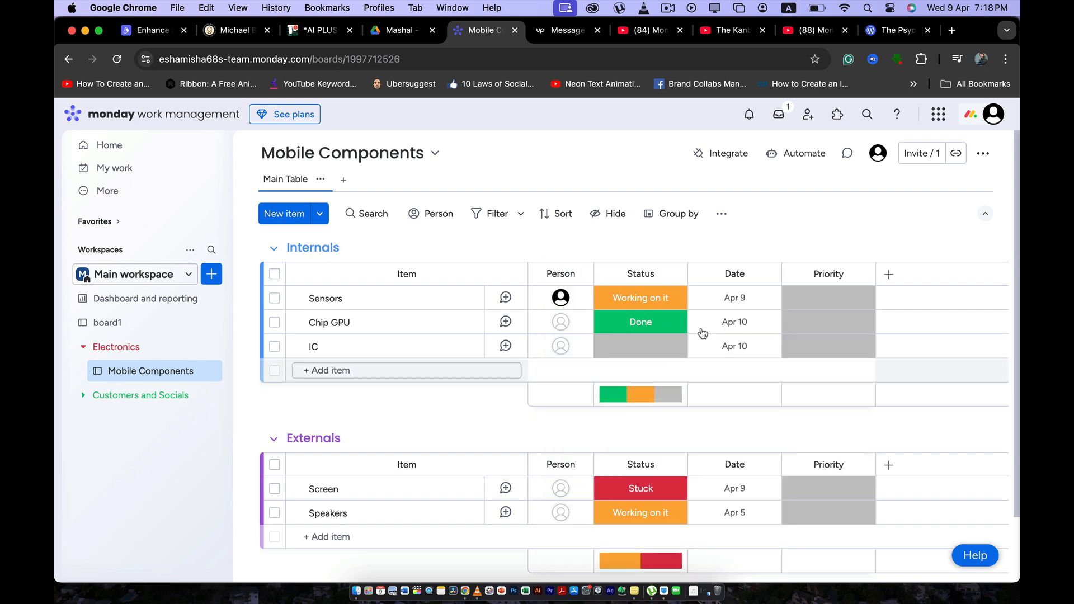
In the Internals group, set the priority of Sensors to High and of Chip GPU to Medium.
{"action": "left_click", "coordinate": [821, 309]}
{"action": "left_click", "coordinate": [829, 367]}
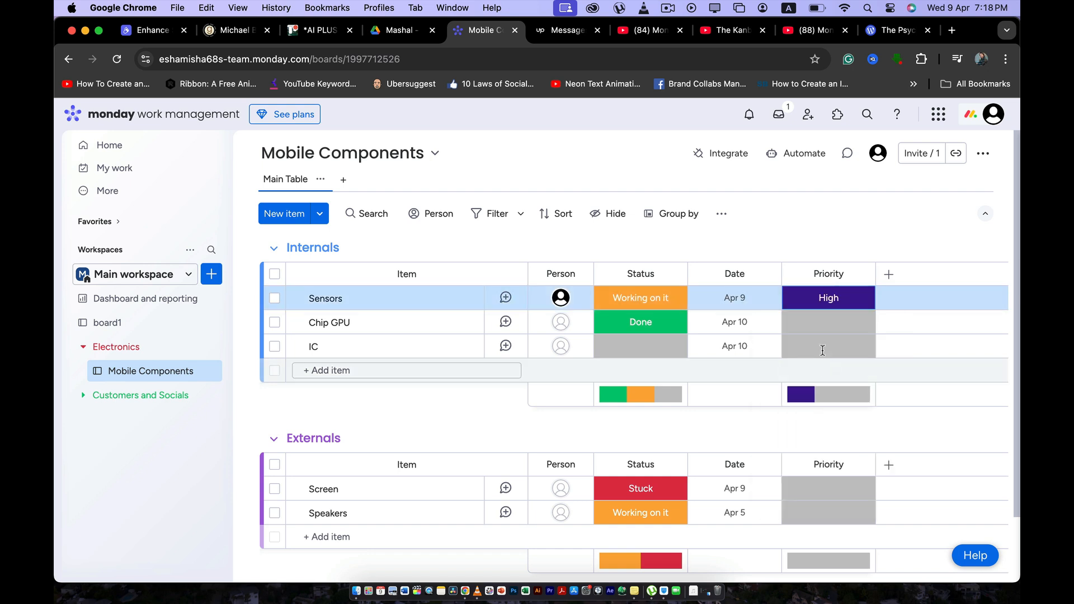
{"action": "left_click", "coordinate": [828, 324]}
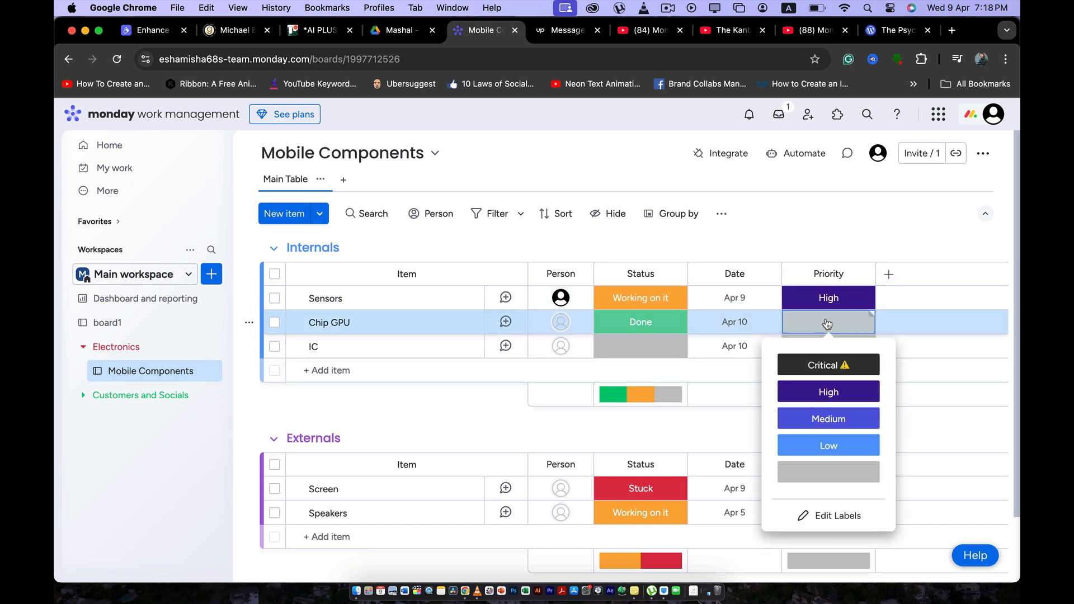
{"action": "left_click", "coordinate": [825, 418]}
Set the IC item's status to Stuck and its priority to Critical.
{"action": "scroll", "coordinate": [822, 416], "scroll_direction": "down", "scroll_amount": 2}
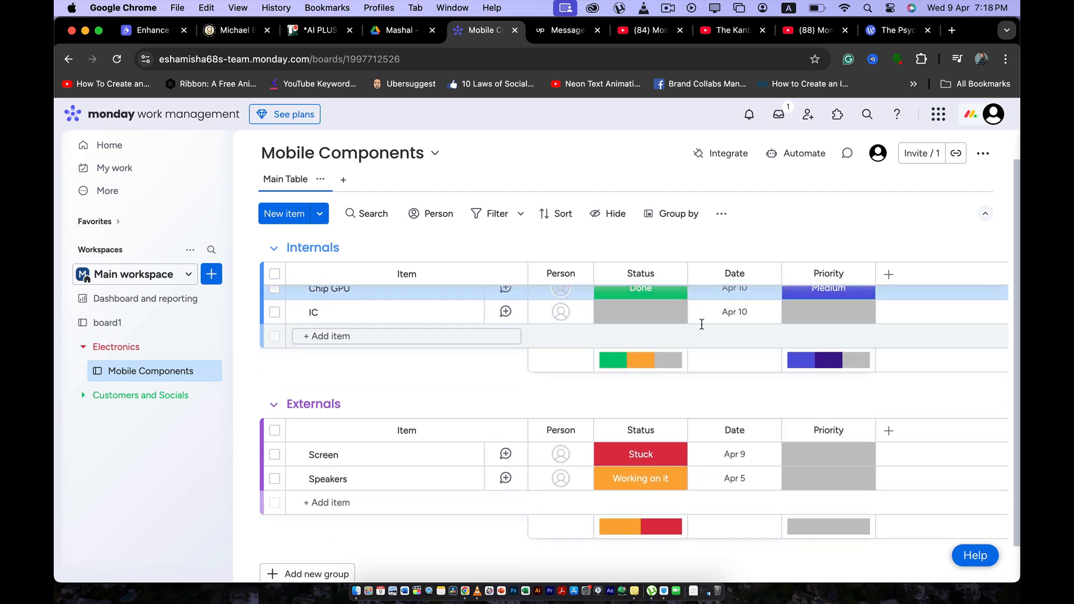
{"action": "scroll", "coordinate": [700, 314], "scroll_direction": "up", "scroll_amount": 2}
{"action": "left_click", "coordinate": [655, 355]}
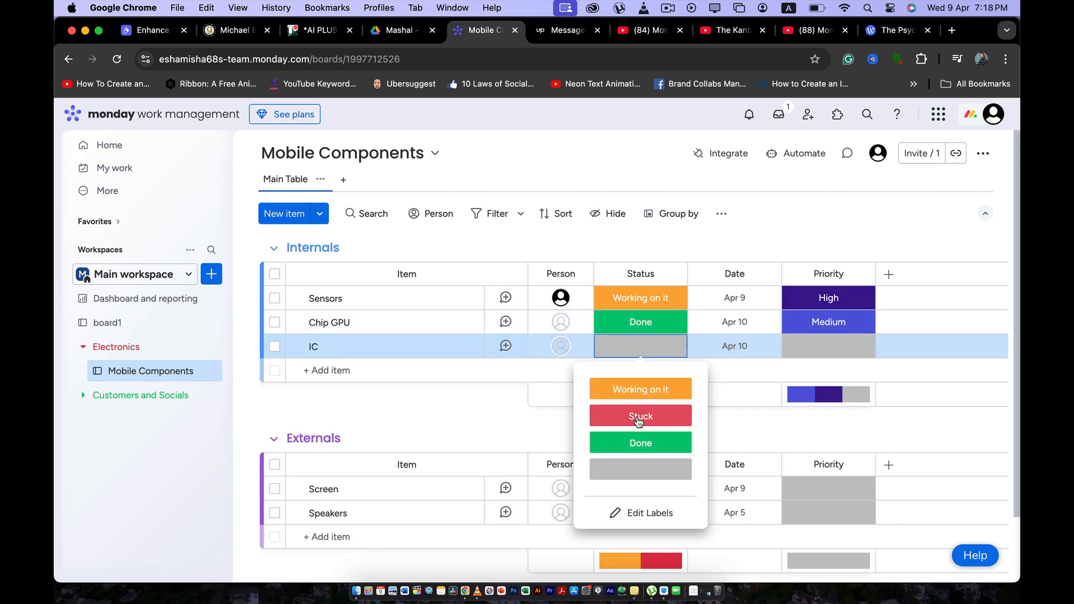
{"action": "left_click", "coordinate": [640, 413]}
{"action": "left_click", "coordinate": [825, 358]}
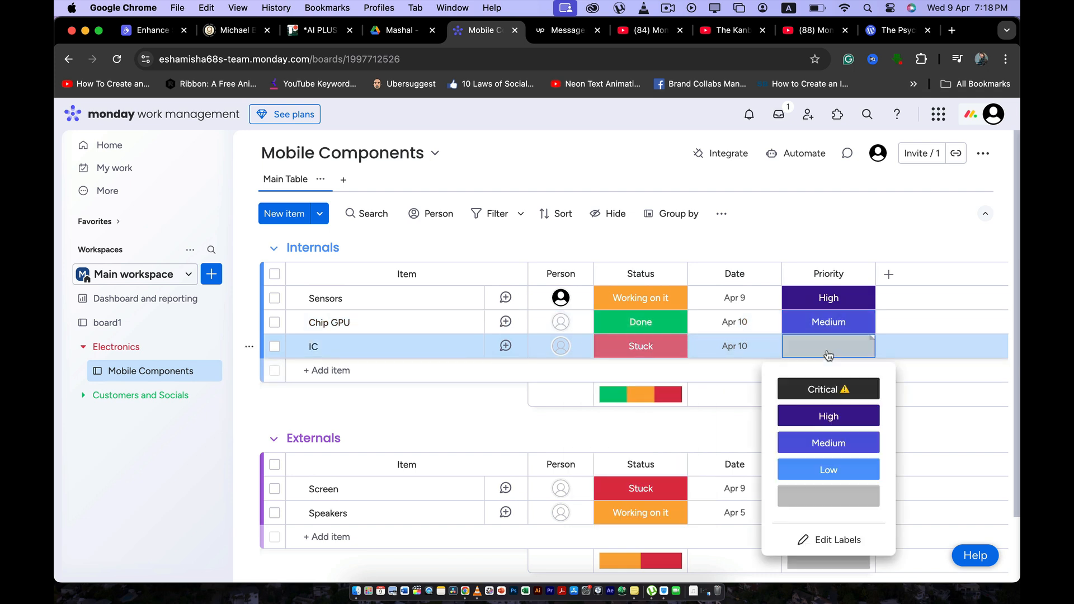
{"action": "left_click", "coordinate": [822, 386]}
In the Externals group, set the priority of Screen to Low and of Speakers to High.
{"action": "scroll", "coordinate": [819, 387], "scroll_direction": "down", "scroll_amount": 1}
{"action": "scroll", "coordinate": [823, 402], "scroll_direction": "down", "scroll_amount": 1}
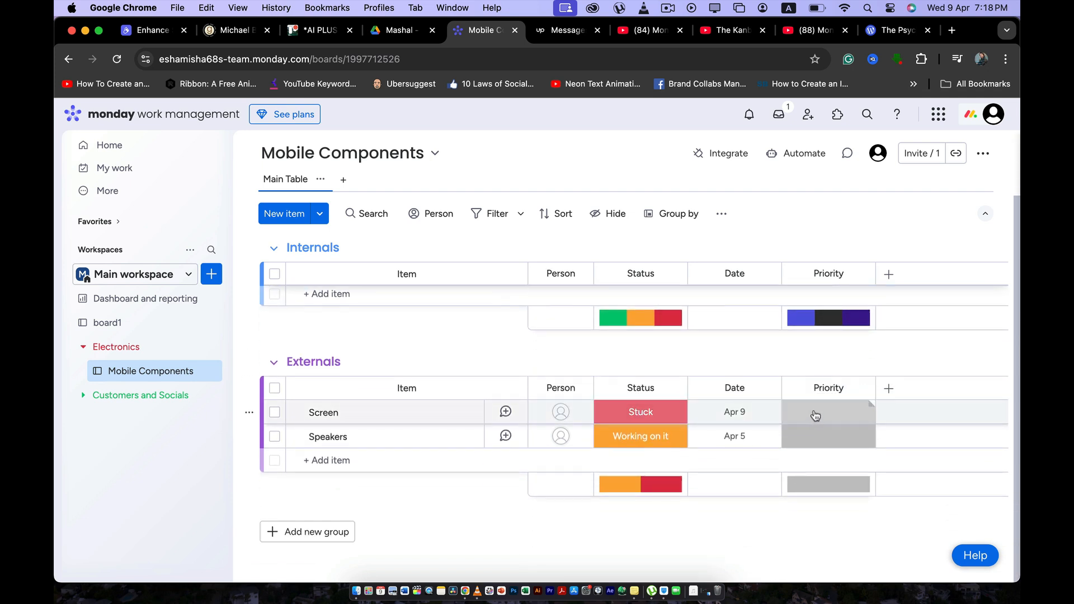
{"action": "left_click", "coordinate": [829, 420]}
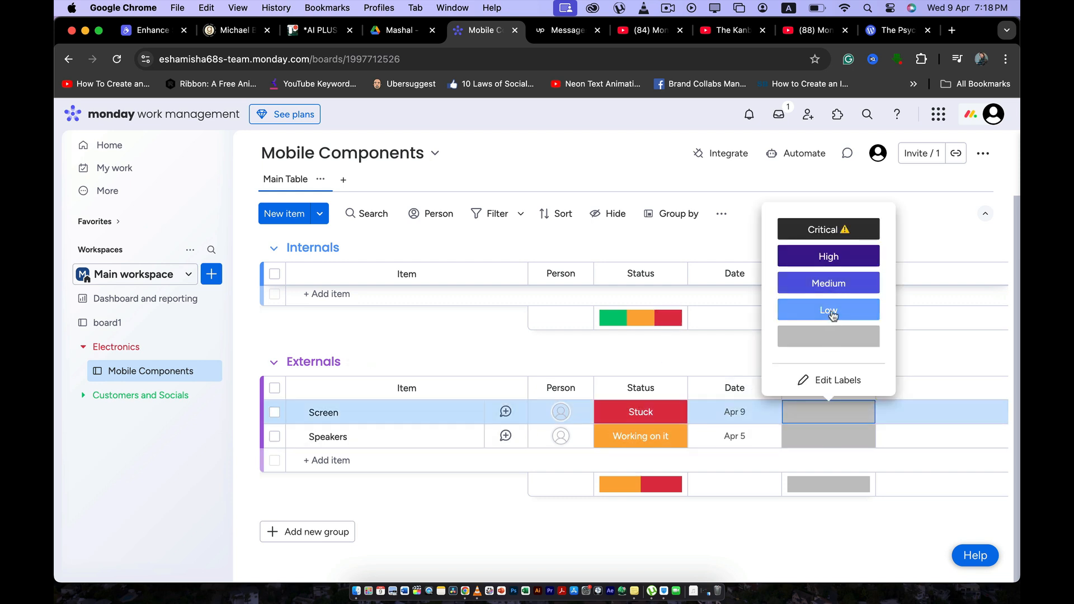
{"action": "left_click", "coordinate": [830, 308]}
{"action": "left_click", "coordinate": [827, 434]}
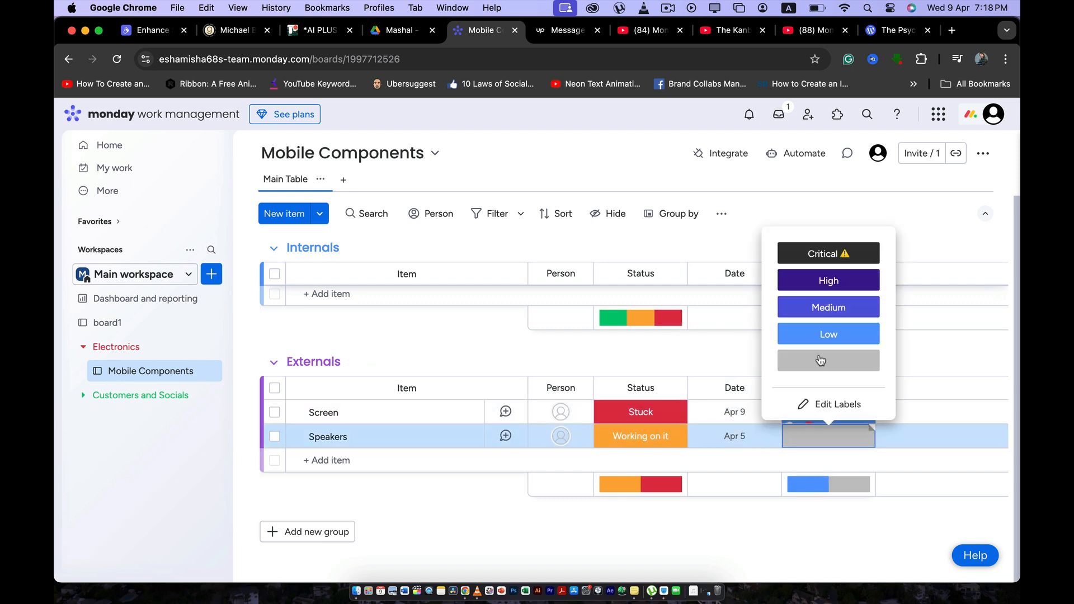
{"action": "left_click", "coordinate": [823, 281]}
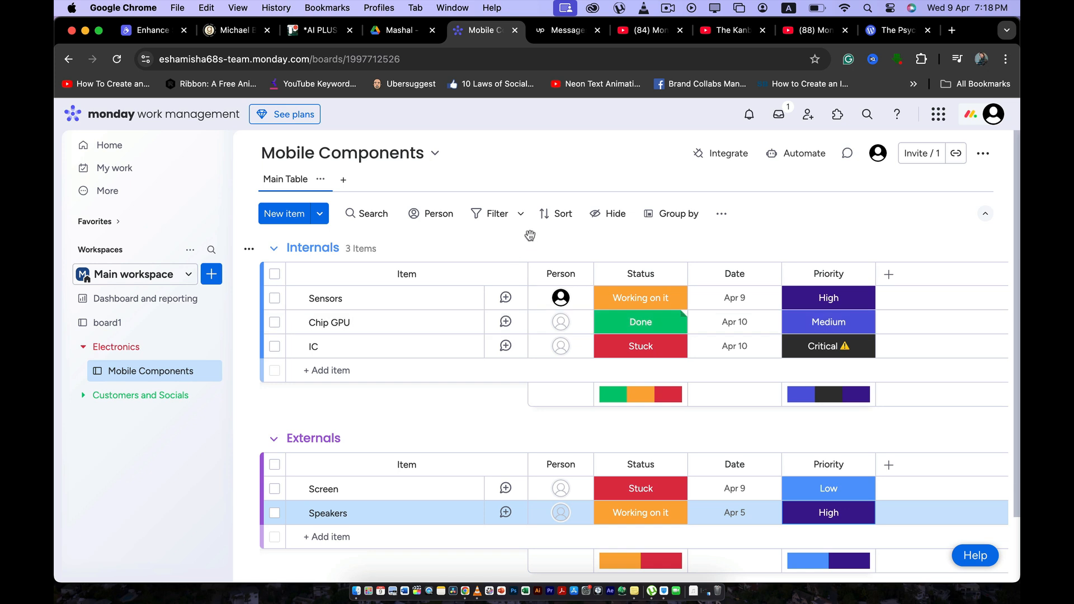
Add a Kanban view to the board and dismiss the introductory tip about customizing cards.
{"action": "left_click", "coordinate": [343, 179]}
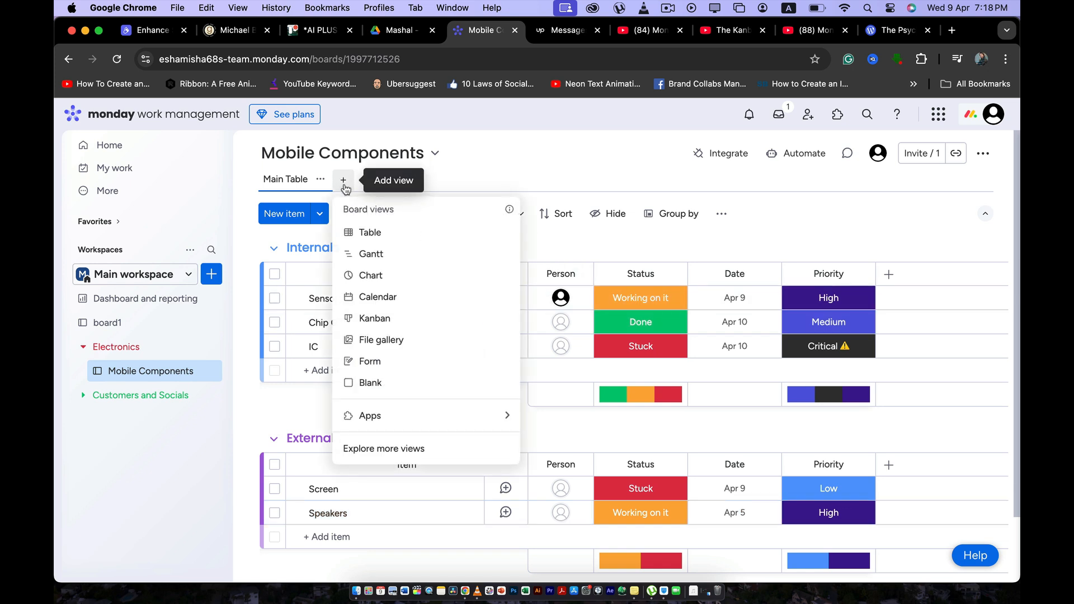
{"action": "left_click", "coordinate": [372, 320]}
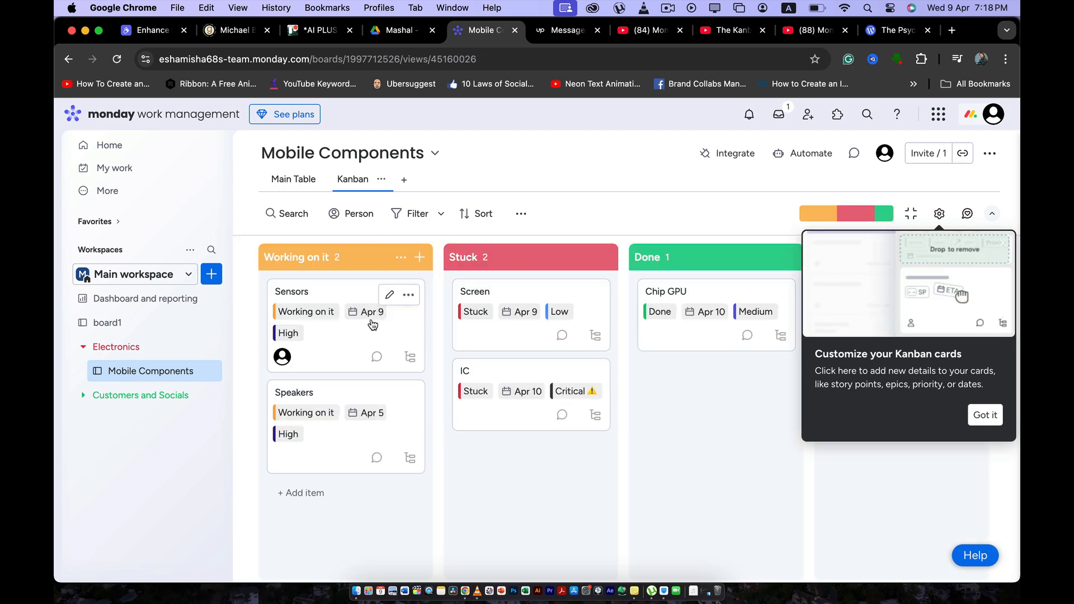
{"action": "left_click", "coordinate": [985, 414]}
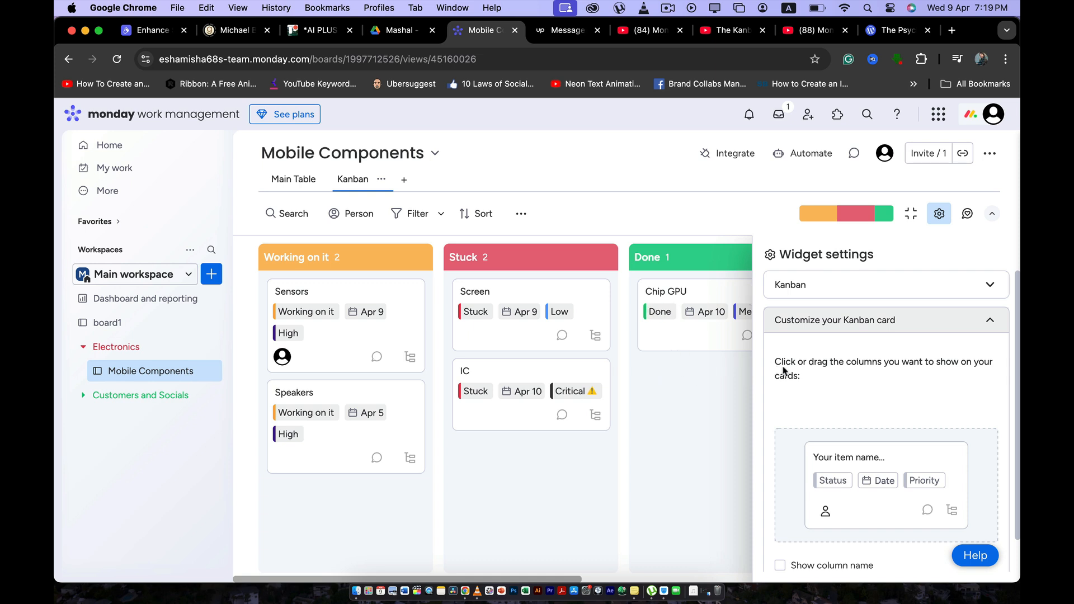
Customize the Kanban cards to show the column names.
{"action": "scroll", "coordinate": [802, 405], "scroll_direction": "down", "scroll_amount": 1}
{"action": "scroll", "coordinate": [802, 405], "scroll_direction": "up", "scroll_amount": 1}
{"action": "scroll", "coordinate": [872, 379], "scroll_direction": "down", "scroll_amount": 1}
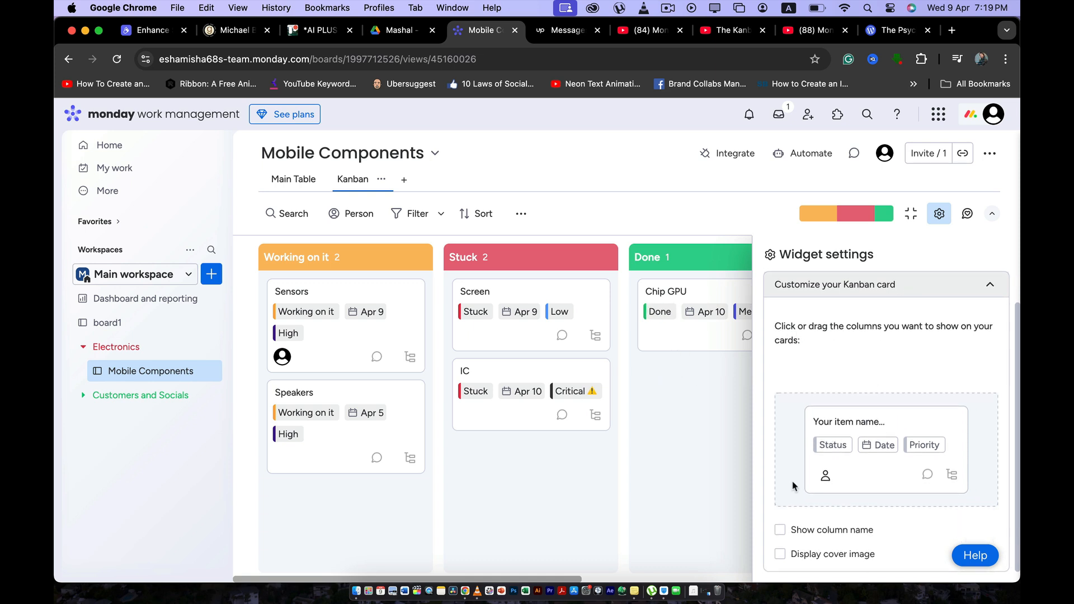
{"action": "left_click", "coordinate": [780, 531]}
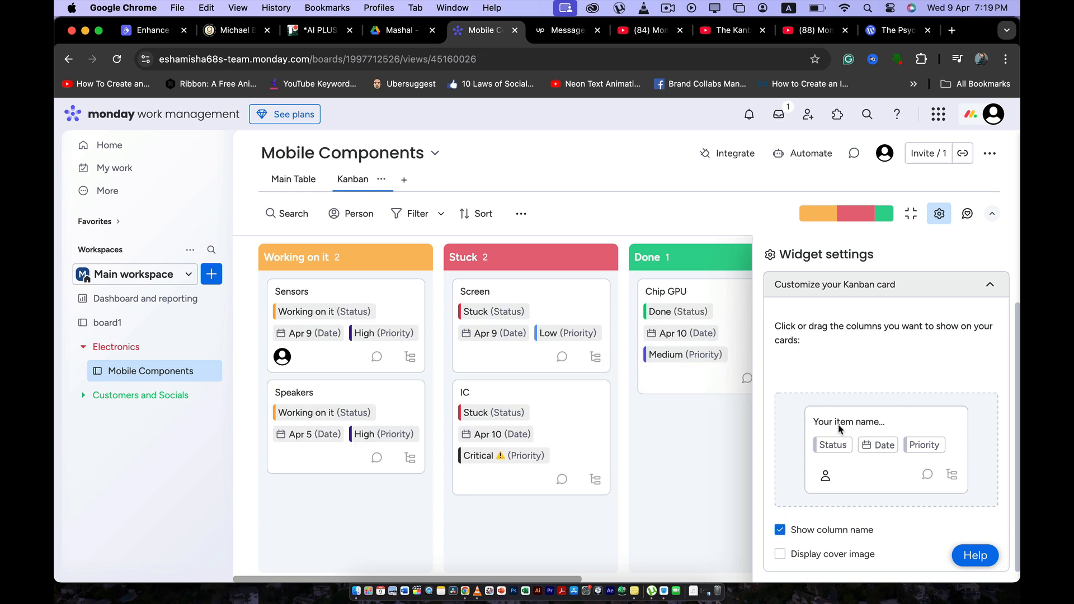
Try displaying a cover image on the Kanban cards and turn the option back off.
{"action": "left_click", "coordinate": [780, 555]}
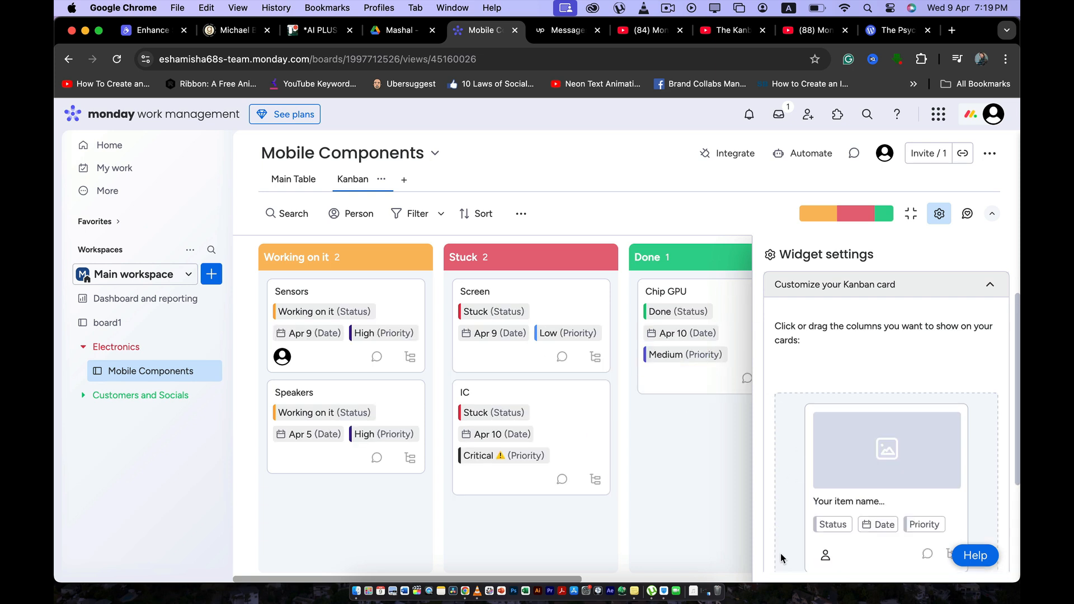
{"action": "scroll", "coordinate": [790, 521], "scroll_direction": "down", "scroll_amount": 4}
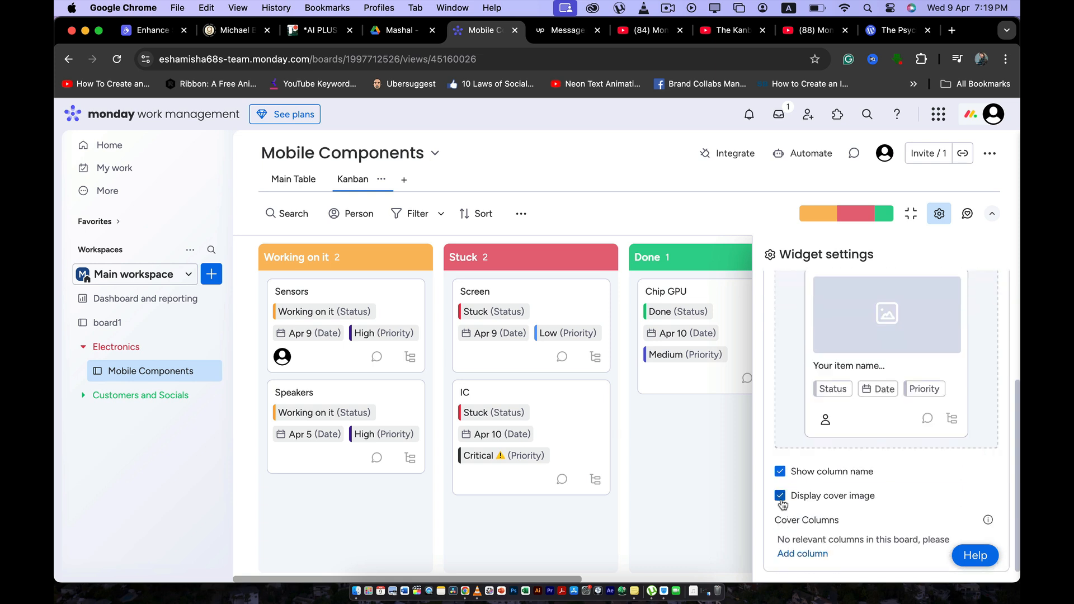
{"action": "left_click", "coordinate": [780, 495]}
Set the Kanban Column to Priority so the cards are grouped by priority.
{"action": "scroll", "coordinate": [781, 498], "scroll_direction": "up", "scroll_amount": 1}
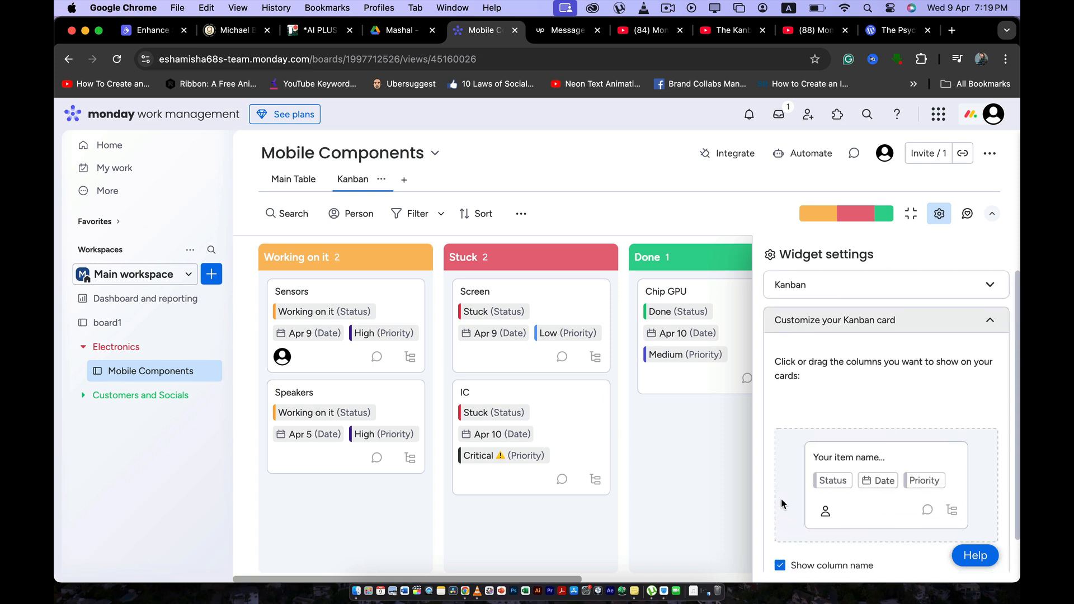
{"action": "left_click", "coordinate": [881, 287]}
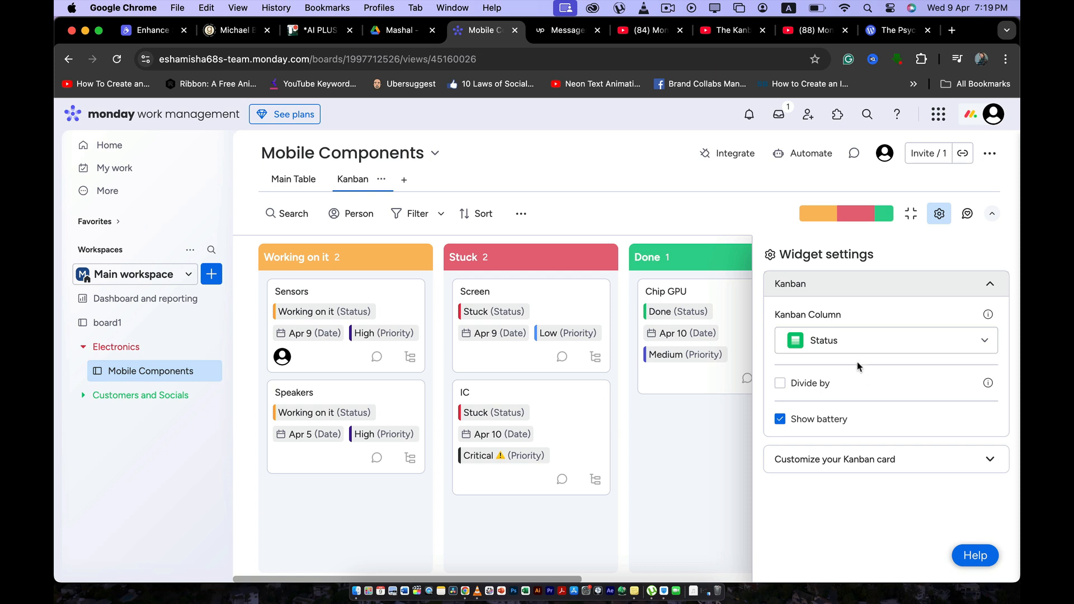
{"action": "left_click", "coordinate": [861, 344]}
{"action": "left_click", "coordinate": [848, 401]}
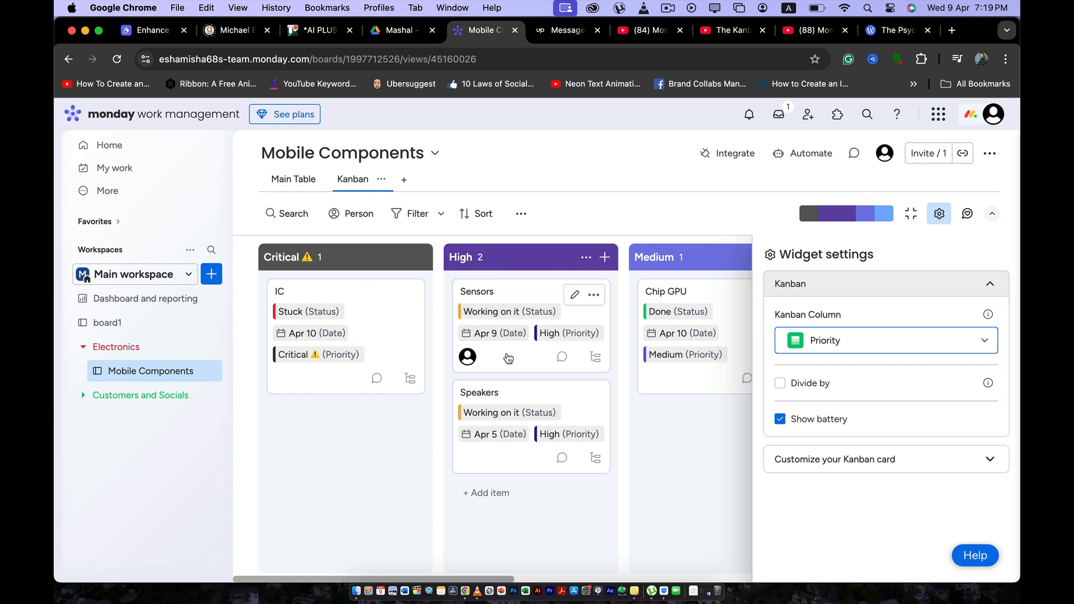
{"action": "left_click", "coordinate": [804, 241]}
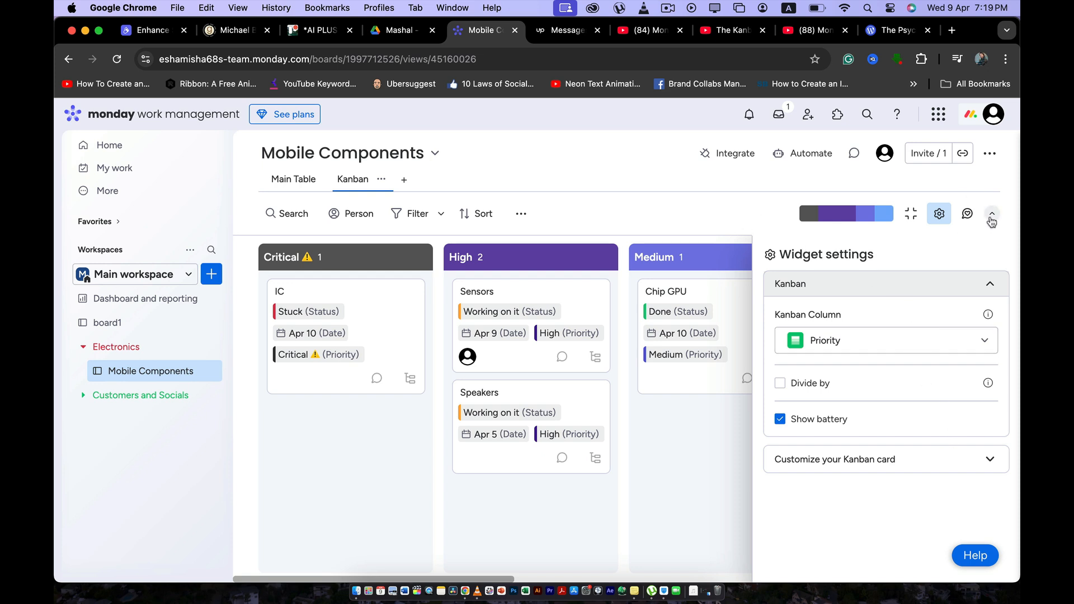
{"action": "left_click", "coordinate": [991, 218]}
{"action": "left_click", "coordinate": [993, 189]}
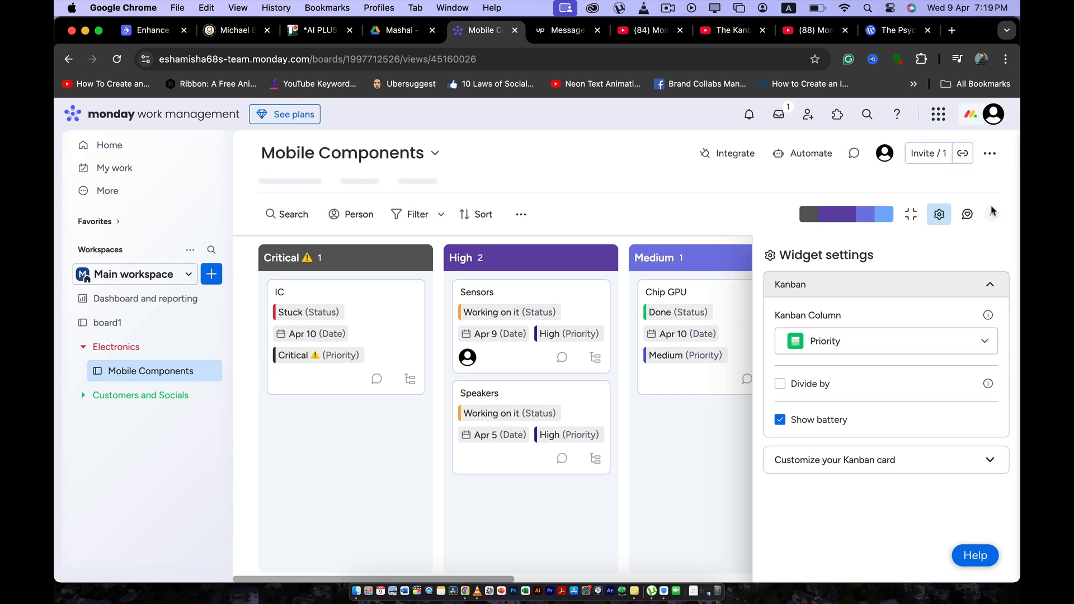
{"action": "left_click", "coordinate": [988, 287]}
{"action": "left_click", "coordinate": [989, 286]}
{"action": "left_click", "coordinate": [988, 288]}
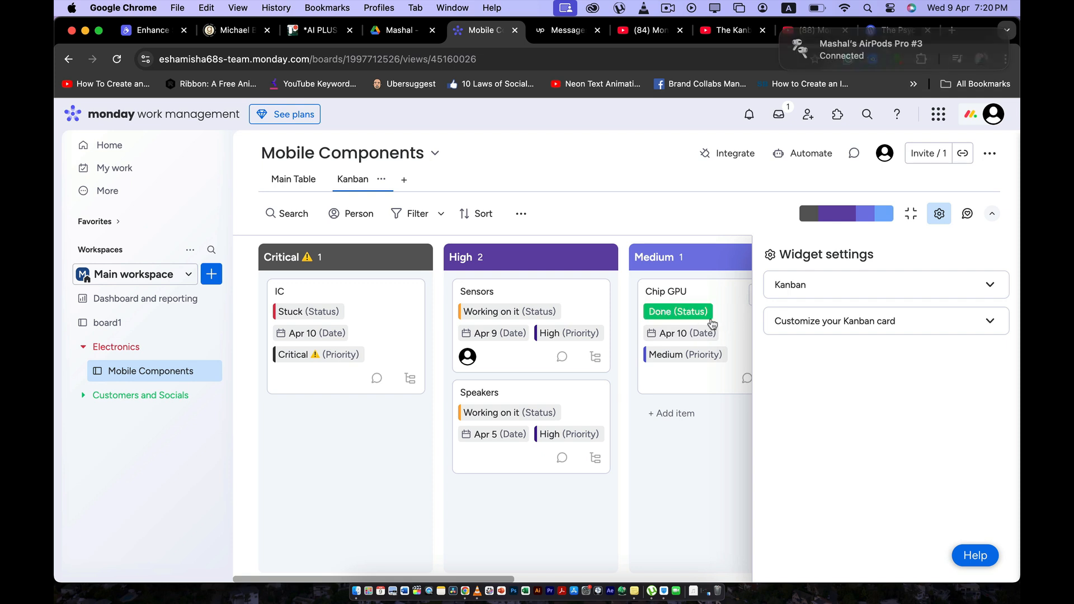
Set the Kanban Column to Status, switching once more to Priority and back to compare the two groupings.
{"action": "left_click", "coordinate": [840, 288]}
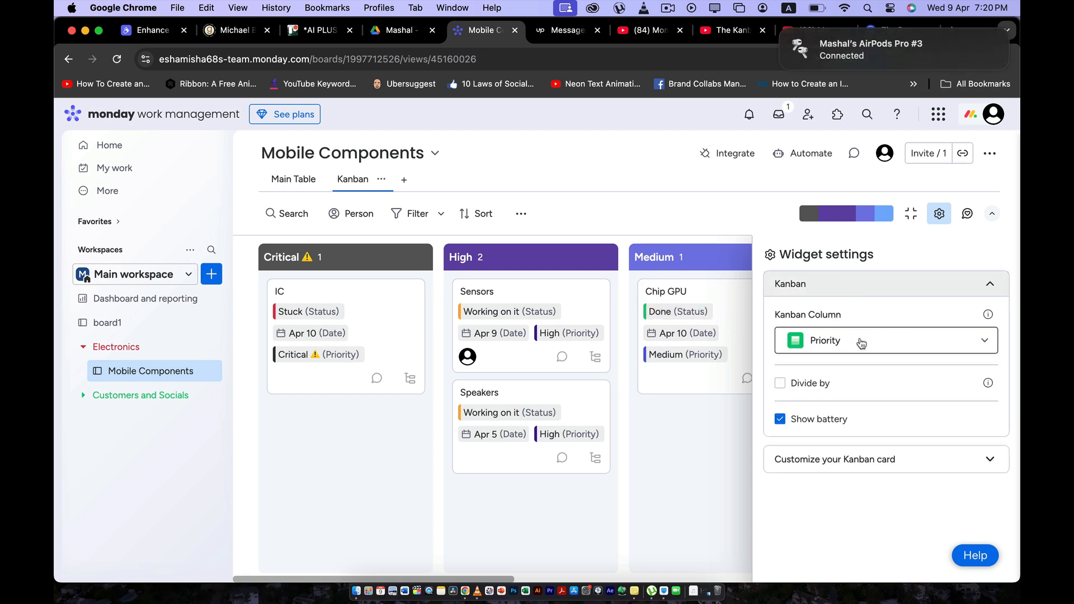
{"action": "left_click", "coordinate": [860, 340]}
{"action": "left_click", "coordinate": [853, 372]}
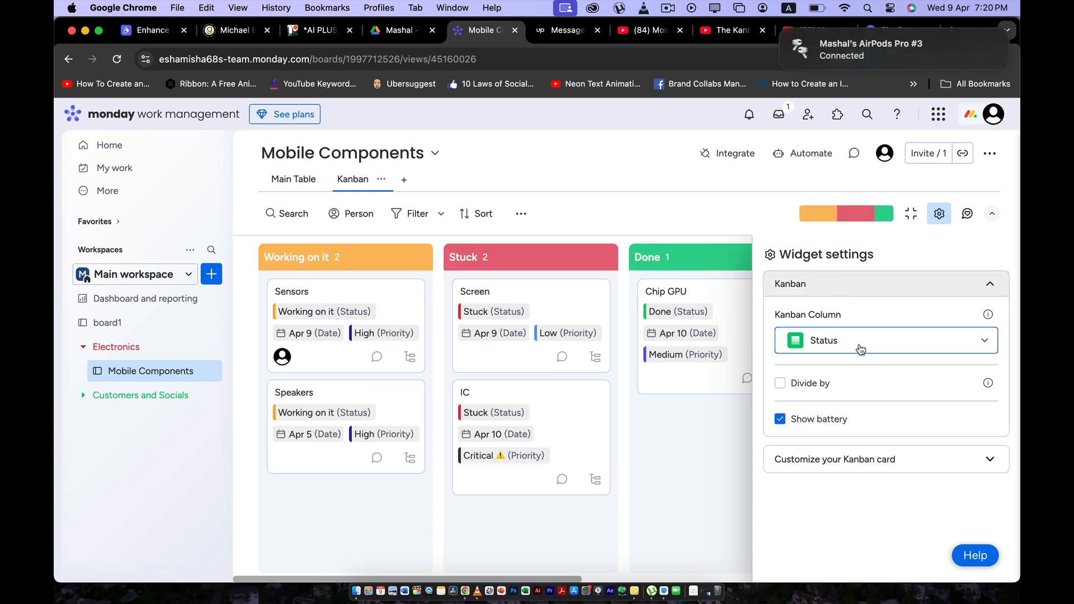
{"action": "left_click", "coordinate": [859, 351]}
{"action": "left_click", "coordinate": [845, 400]}
{"action": "left_click", "coordinate": [854, 342]}
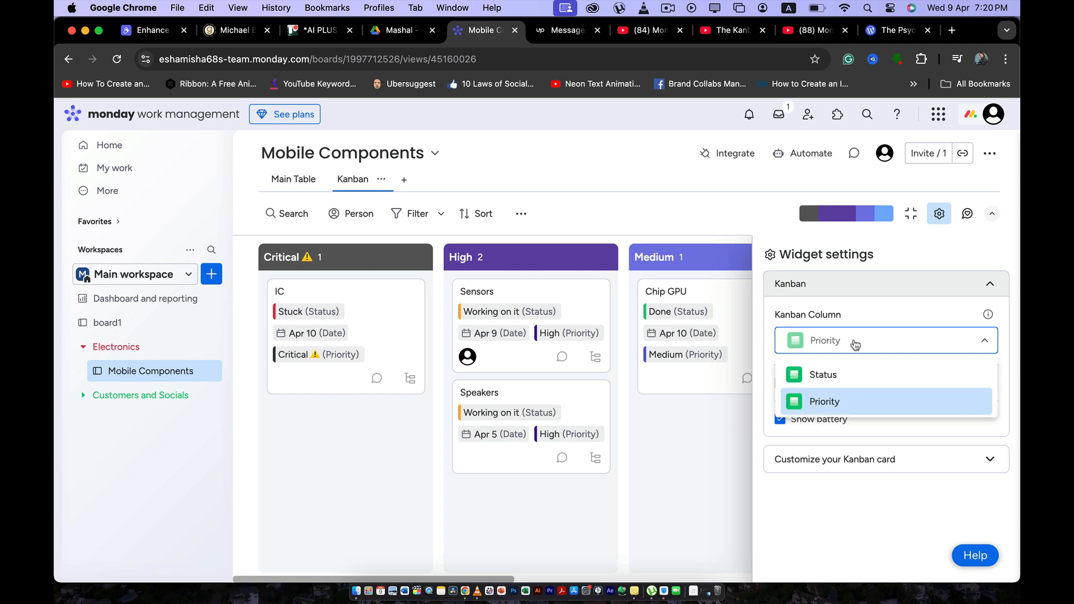
{"action": "left_click", "coordinate": [839, 376]}
Divide the Kanban view by Group and look through the Internals and Externals sections.
{"action": "left_click", "coordinate": [780, 384]}
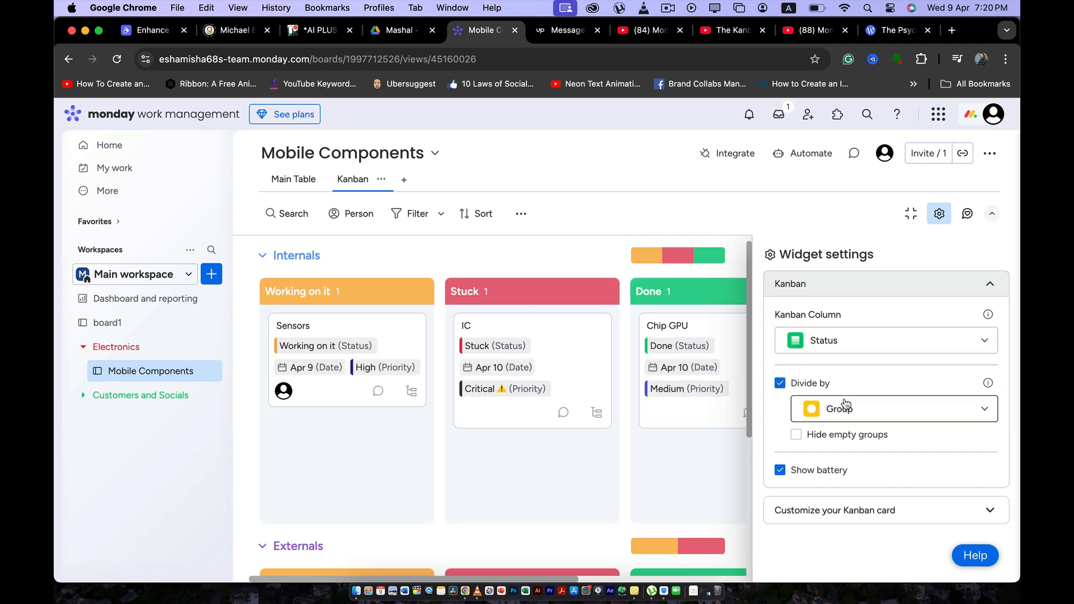
{"action": "scroll", "coordinate": [656, 411], "scroll_direction": "down", "scroll_amount": 1}
{"action": "scroll", "coordinate": [655, 410], "scroll_direction": "up", "scroll_amount": 1}
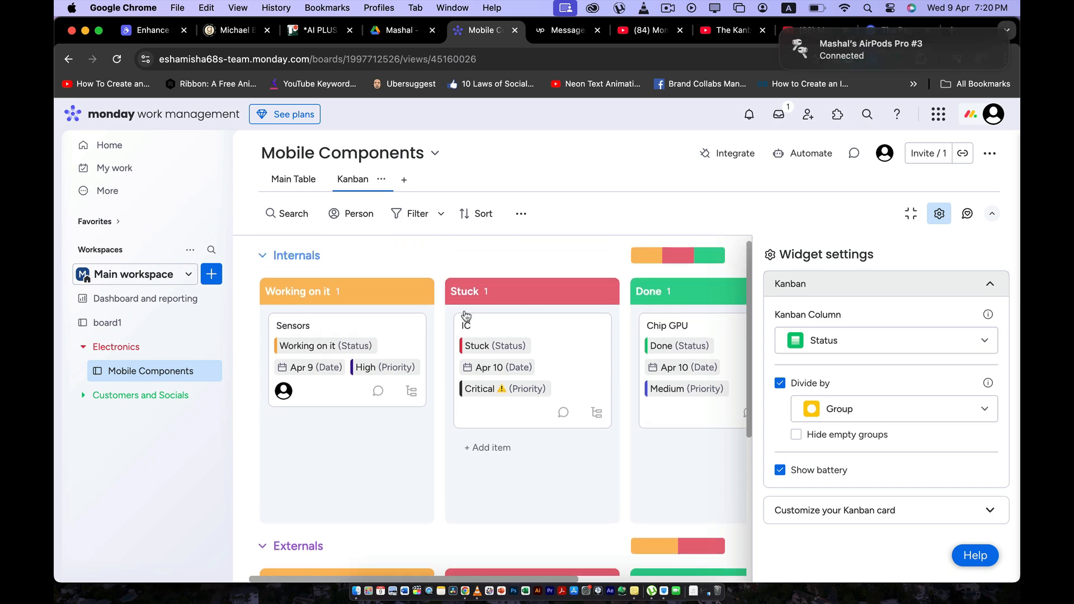
{"action": "scroll", "coordinate": [479, 381], "scroll_direction": "down", "scroll_amount": 4}
{"action": "scroll", "coordinate": [480, 386], "scroll_direction": "up", "scroll_amount": 4}
Try dividing the Kanban view by Status and by Priority, and turn the division off.
{"action": "left_click", "coordinate": [854, 412]}
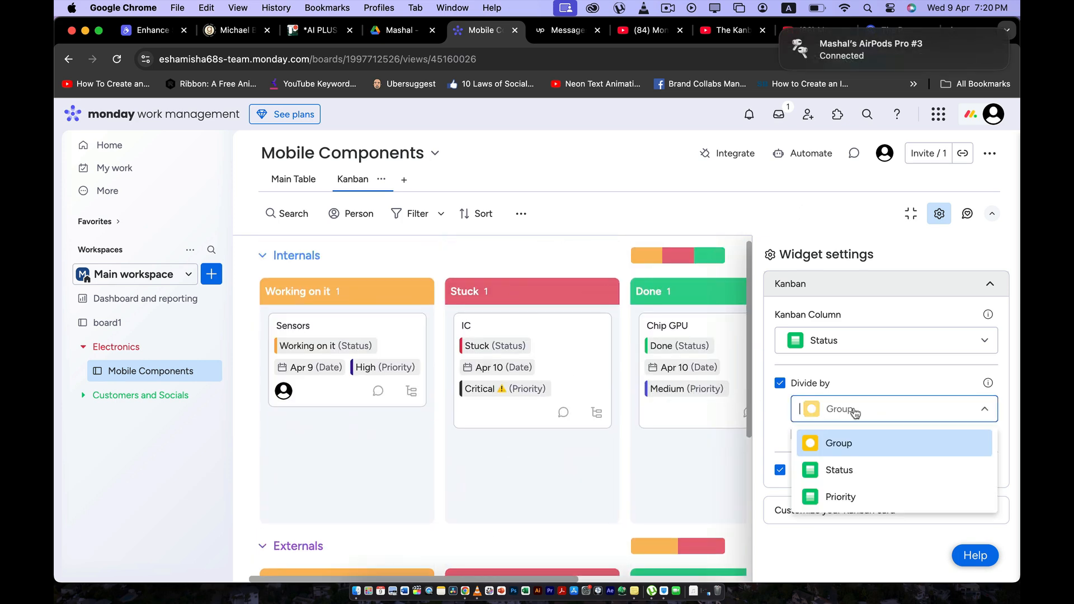
{"action": "left_click", "coordinate": [851, 471]}
{"action": "left_click", "coordinate": [861, 413]}
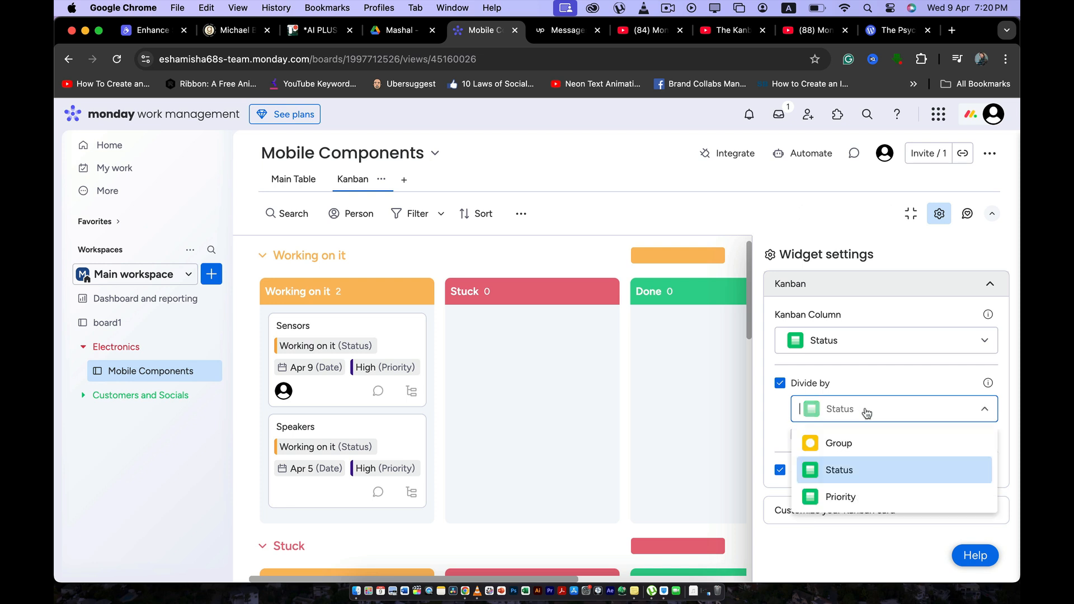
{"action": "left_click", "coordinate": [854, 496]}
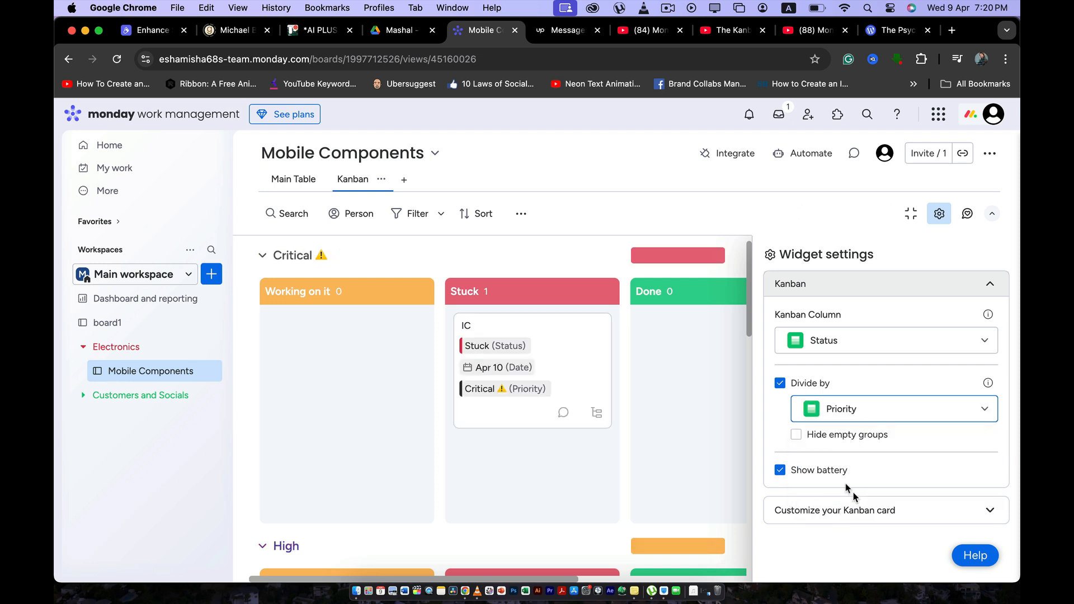
{"action": "left_click", "coordinate": [780, 383]}
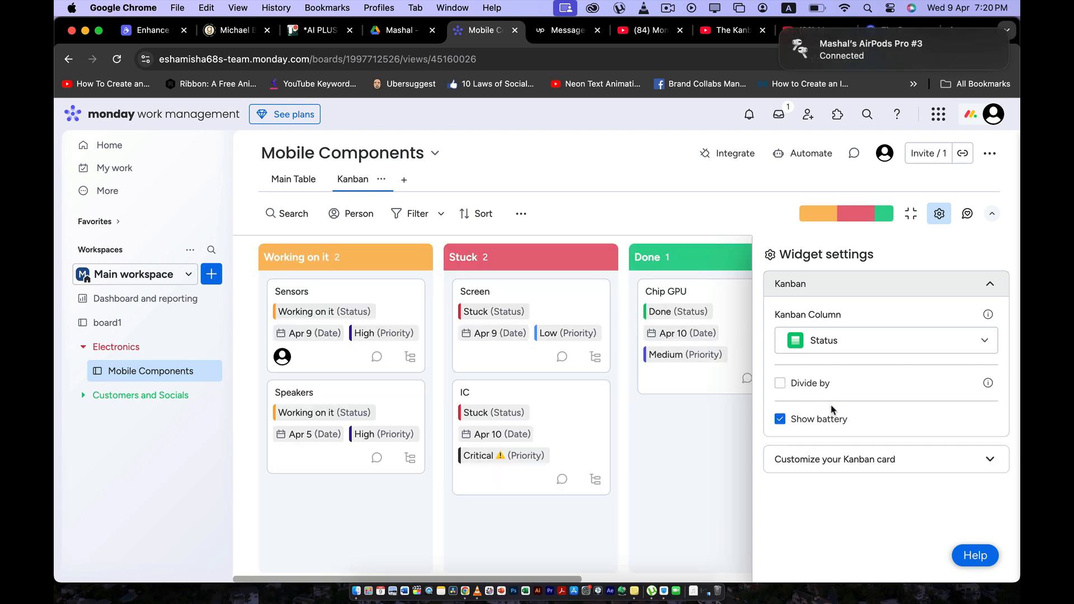
Switch the Kanban Column to Priority and return it to Status.
{"action": "left_click", "coordinate": [875, 352]}
{"action": "left_click", "coordinate": [854, 403]}
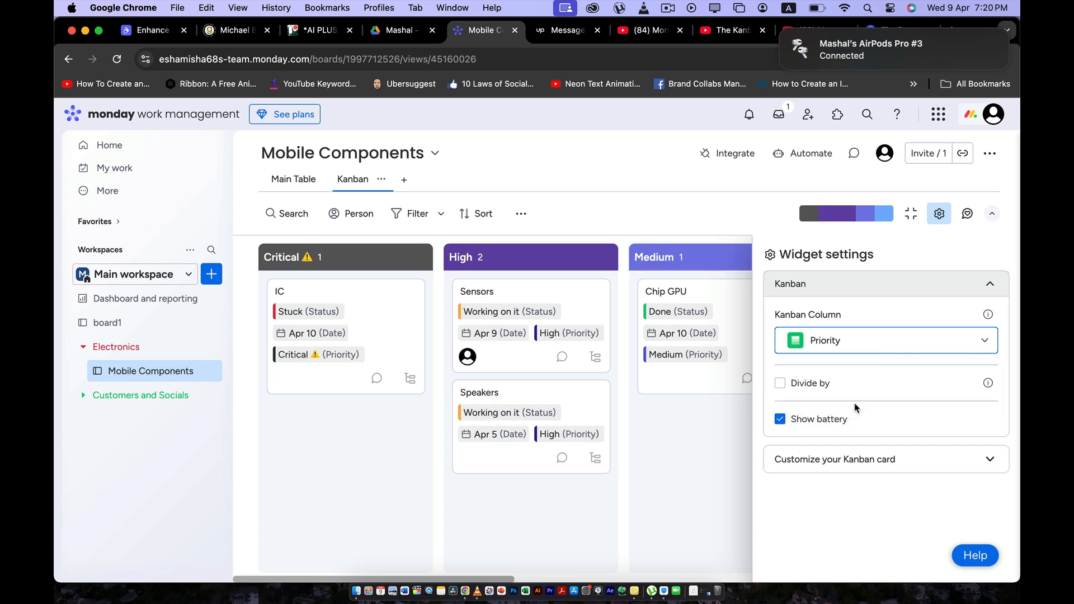
{"action": "left_click", "coordinate": [854, 347]}
{"action": "left_click", "coordinate": [839, 372]}
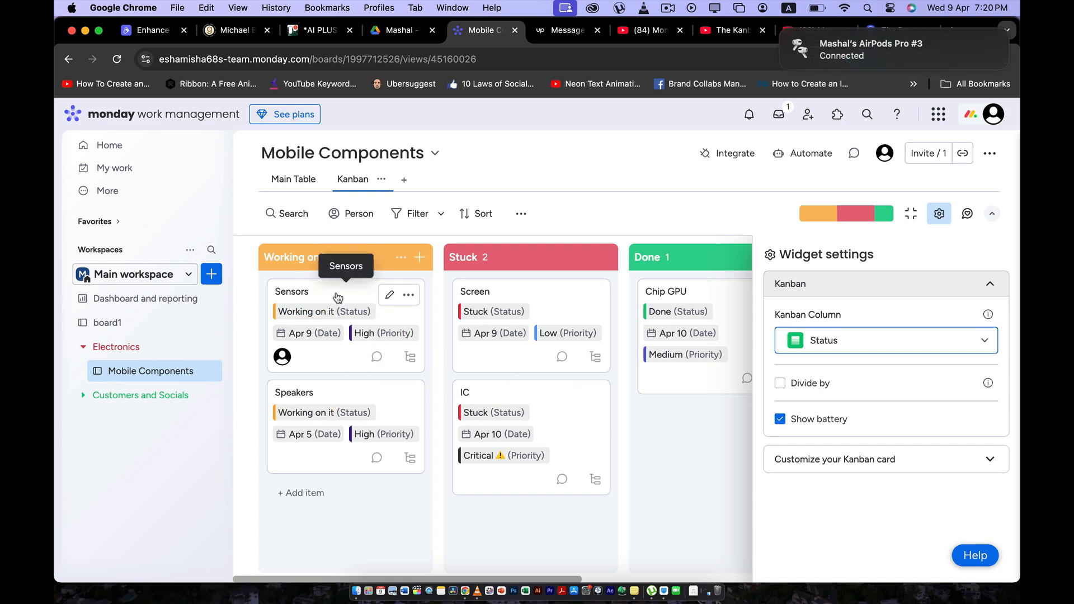
Move the Sensors card from Working on it to Done and return it to Working on it.
{"action": "left_click_drag", "start_coordinate": [338, 297], "coordinate": [555, 295]}
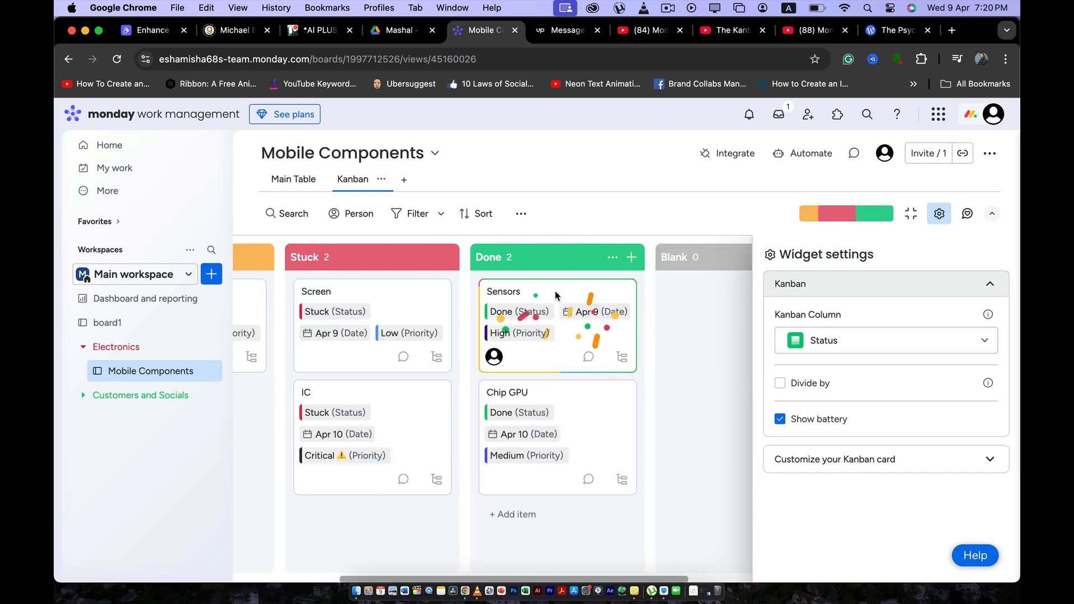
{"action": "scroll", "coordinate": [573, 335], "scroll_direction": "left", "scroll_amount": 3}
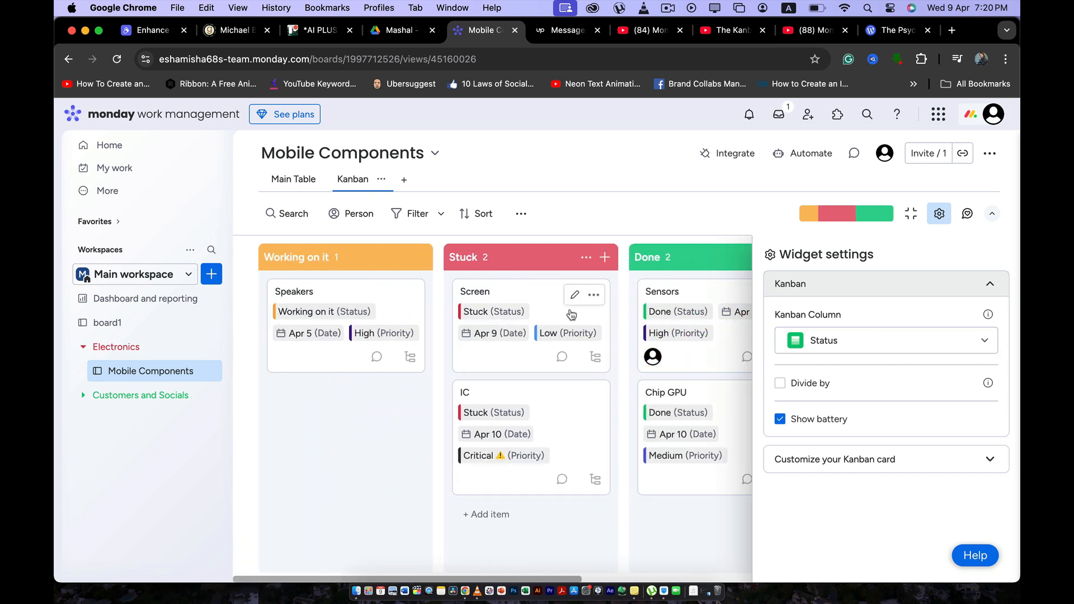
{"action": "left_click_drag", "start_coordinate": [694, 295], "coordinate": [345, 305]}
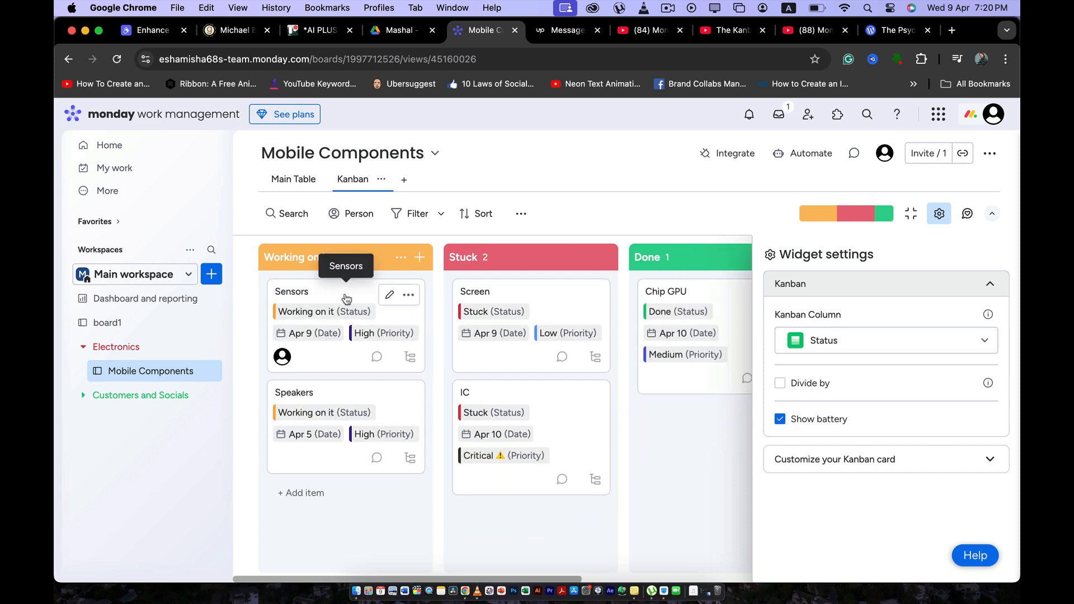
Open the Sensors item, review its updates, files and activity log, and close it.
{"action": "left_click", "coordinate": [332, 351]}
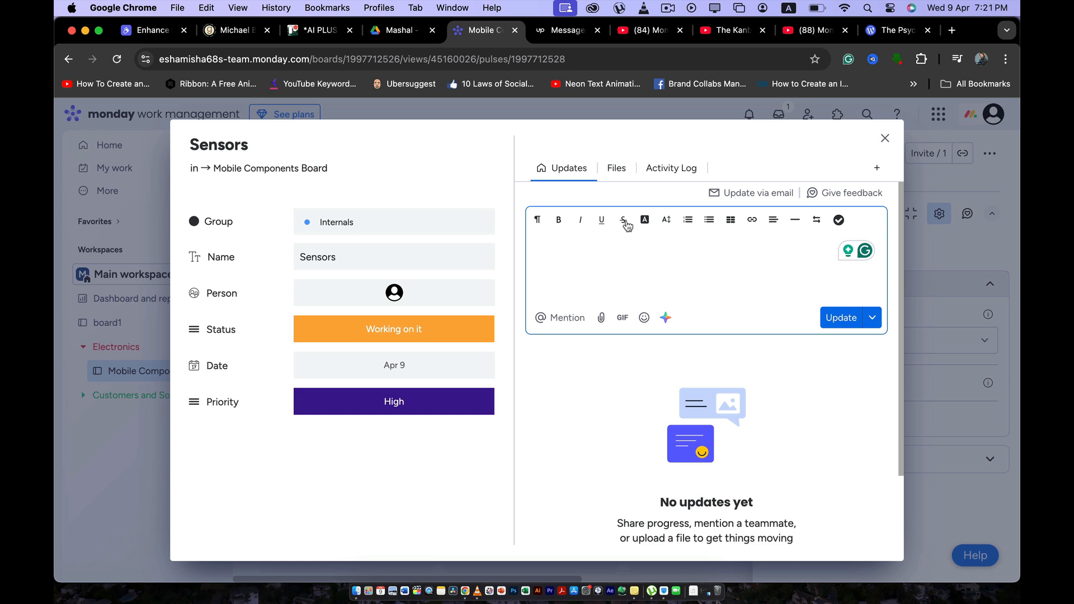
{"action": "left_click", "coordinate": [624, 169]}
{"action": "left_click", "coordinate": [571, 171]}
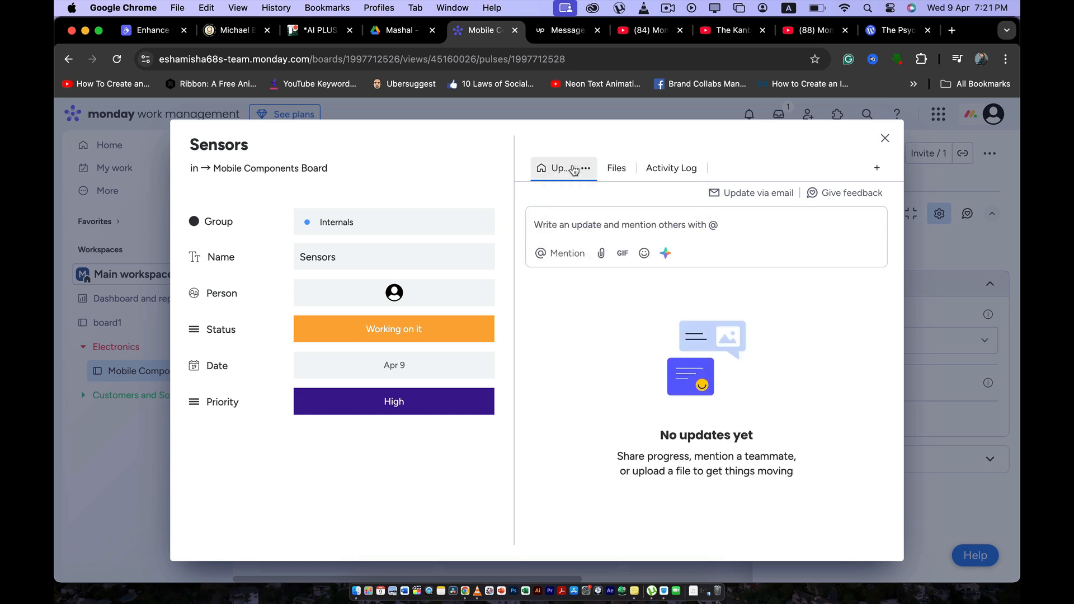
{"action": "left_click", "coordinate": [642, 177]}
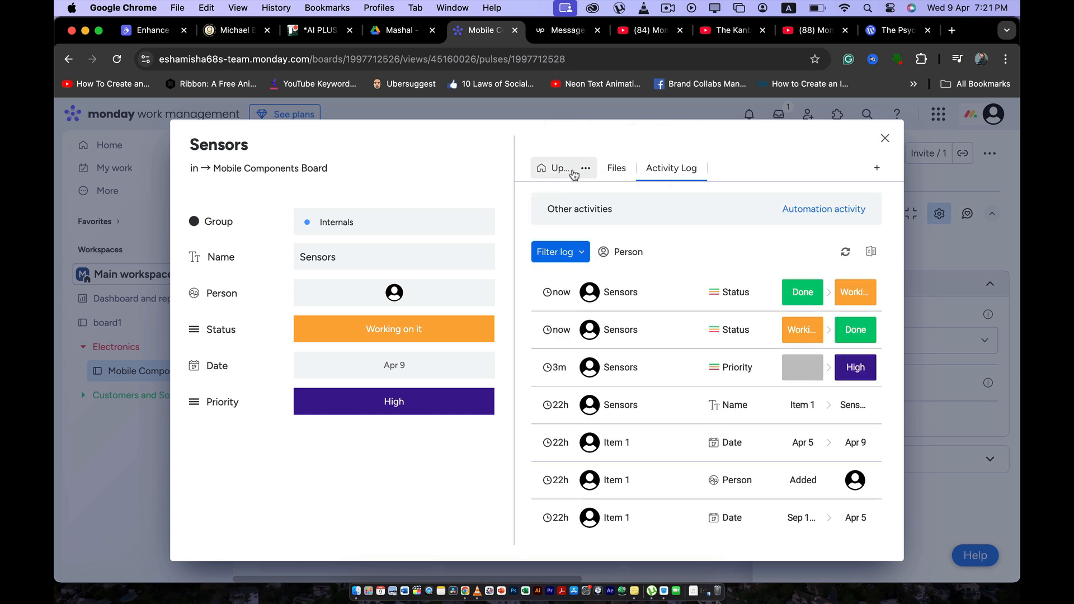
{"action": "left_click", "coordinate": [559, 170]}
{"action": "left_click", "coordinate": [655, 174]}
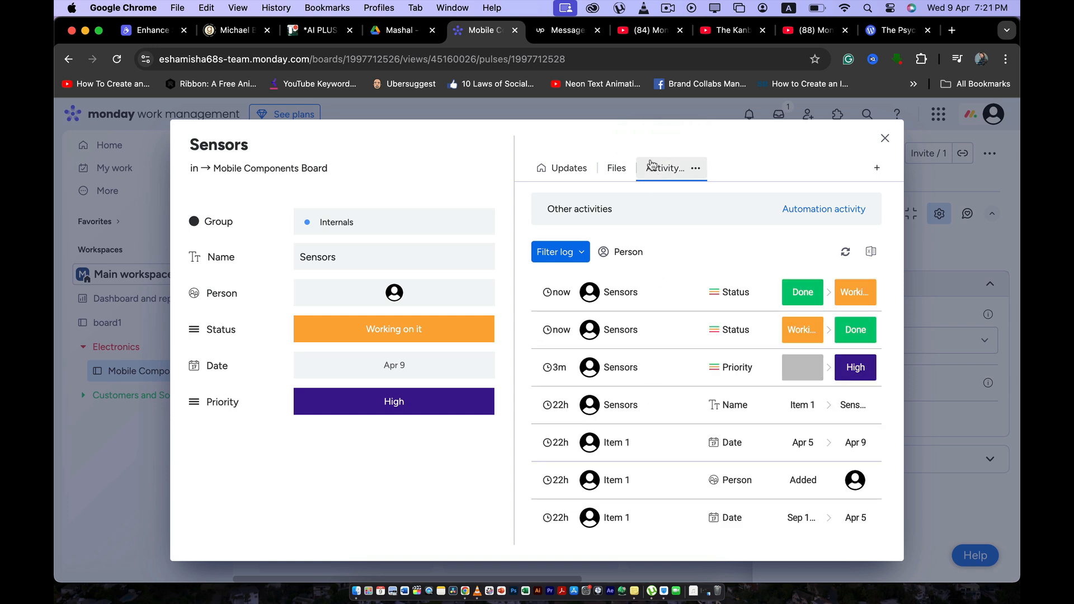
{"action": "left_click", "coordinate": [563, 171]}
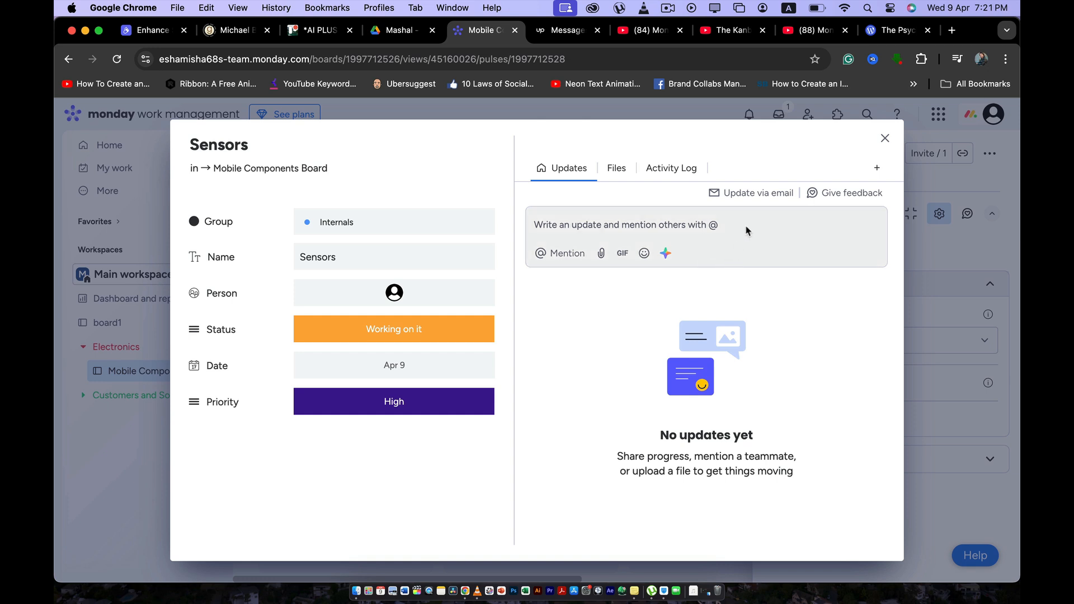
{"action": "left_click", "coordinate": [884, 138]}
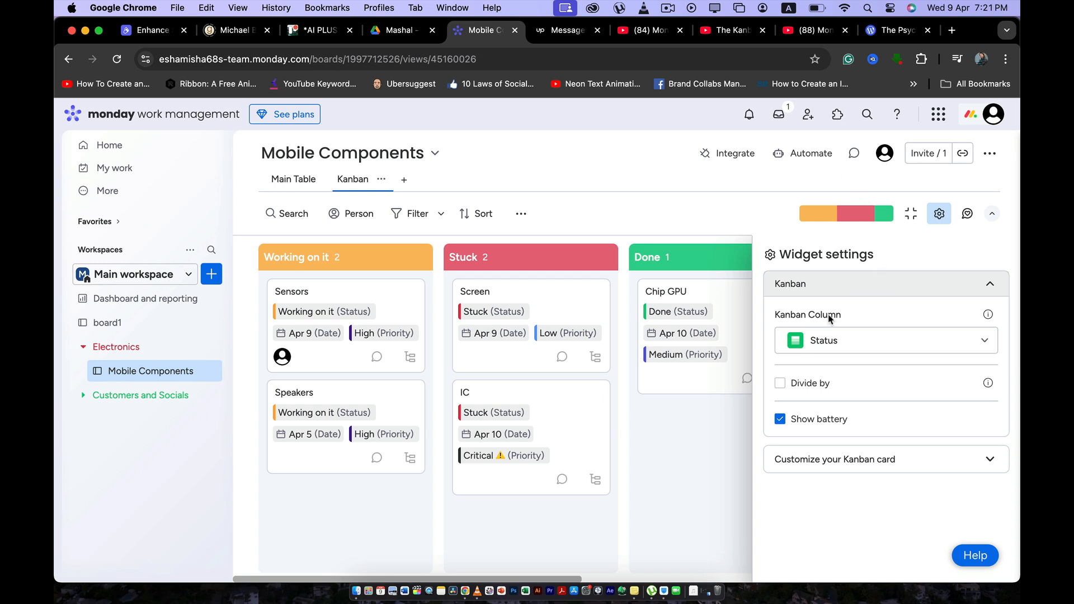